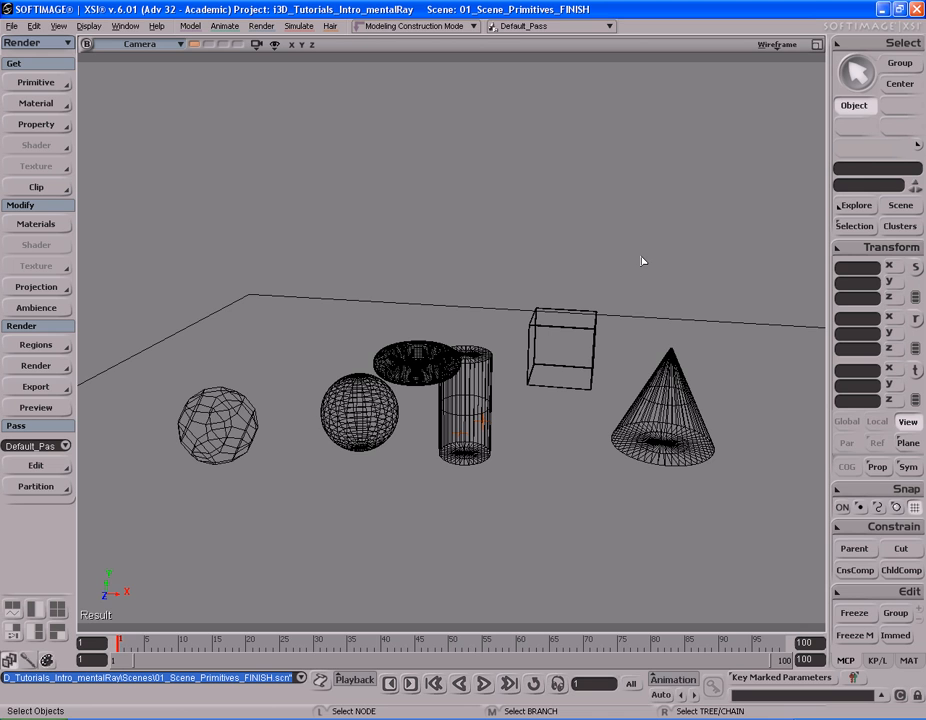
# Step: Open the Render Manager and reposition its window so all of its settings are visible
pyautogui.click(51, 370)
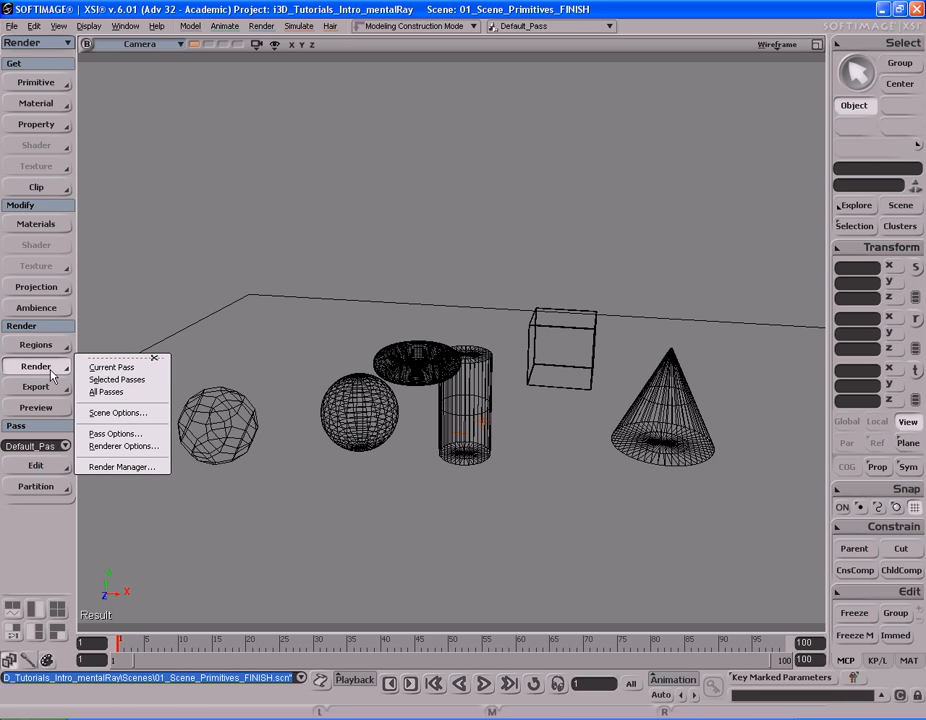
pyautogui.click(122, 467)
pyautogui.moveTo(266, 61); pyautogui.dragTo(266, 3)
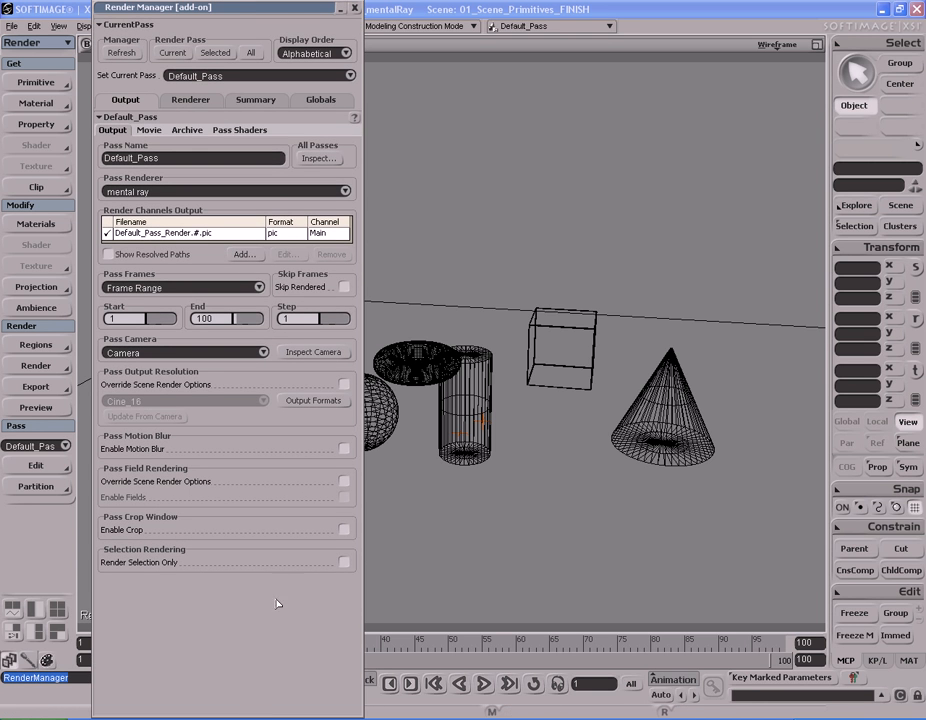
# Step: Examine the mental ray renderer options and the global render settings in the Render Manager, ending on the pass output settings
pyautogui.click(205, 100)
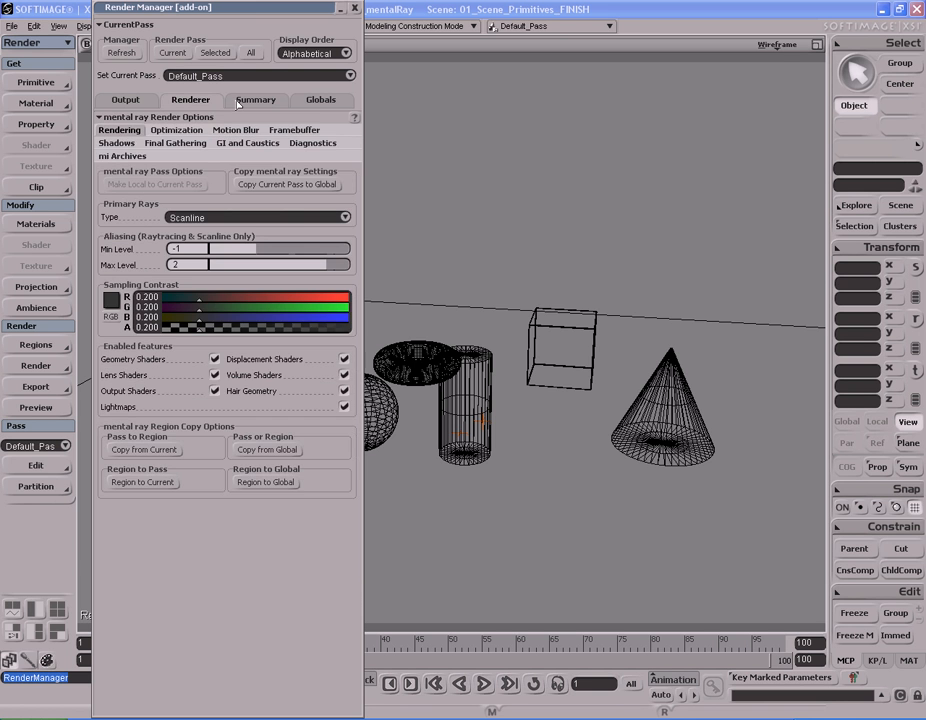
pyautogui.click(320, 99)
pyautogui.click(254, 116)
pyautogui.click(148, 117)
pyautogui.click(125, 99)
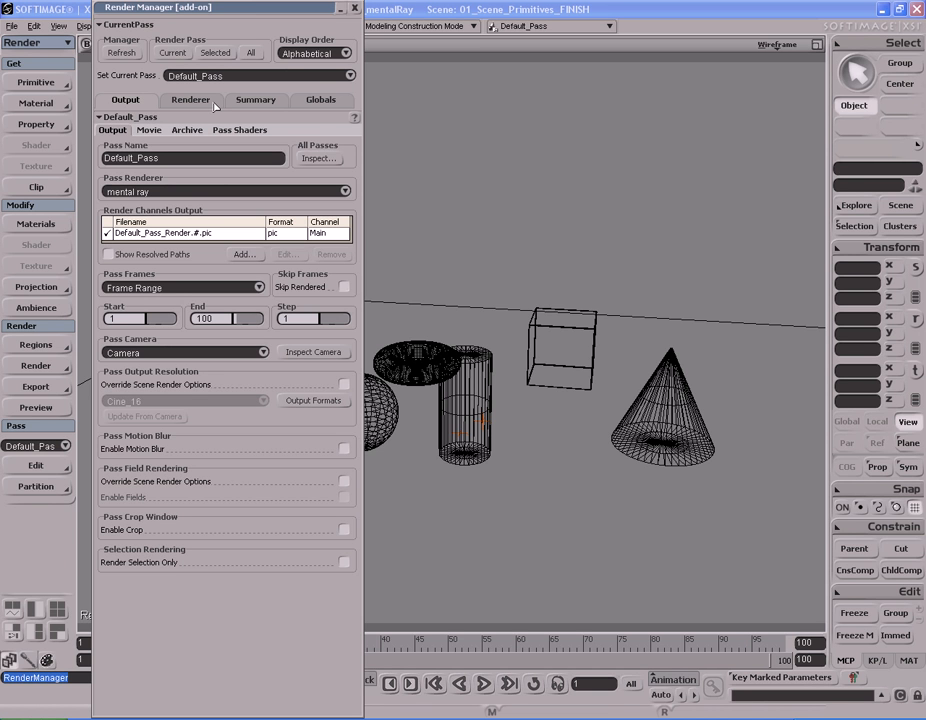
# Step: Examine the render summary and the global Preferences, Hardware, mental ray and Scene settings, ending on the pass output
pyautogui.click(212, 100)
pyautogui.click(255, 99)
pyautogui.click(321, 99)
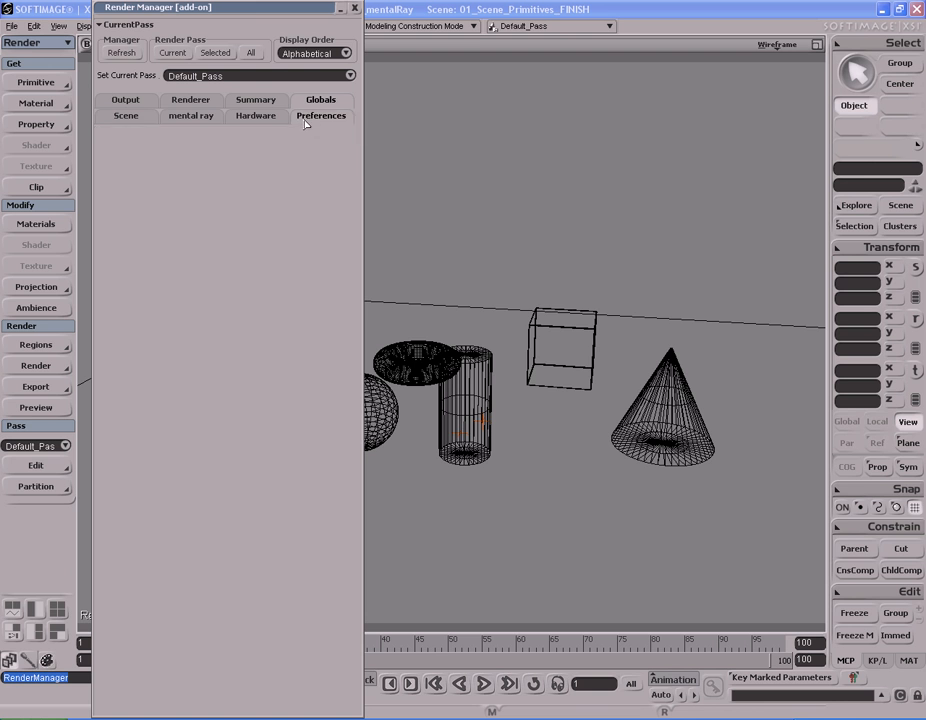
pyautogui.click(306, 119)
pyautogui.click(264, 118)
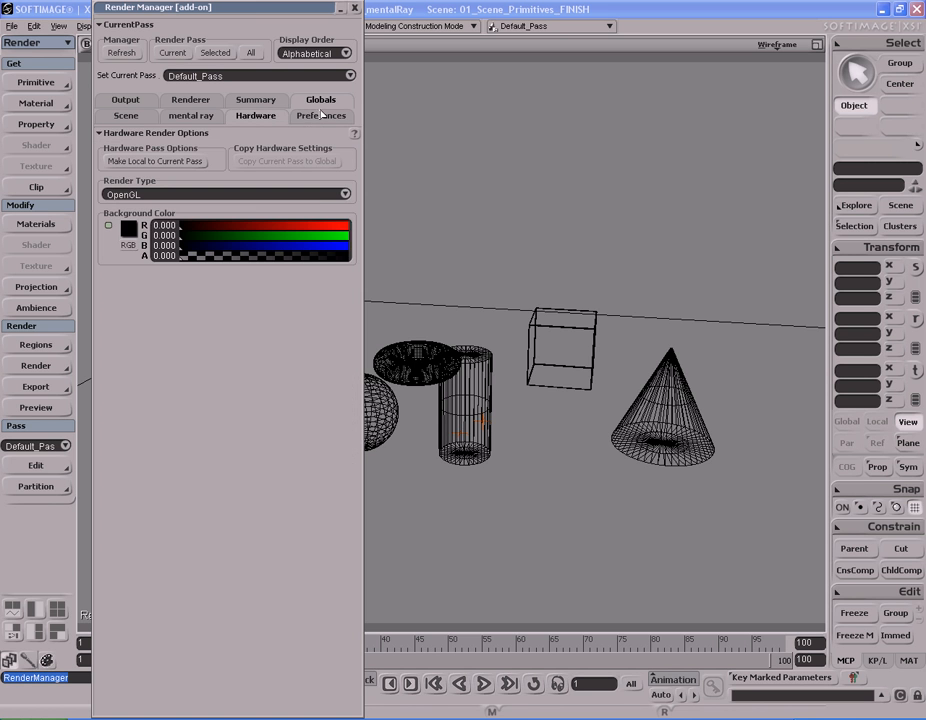
pyautogui.click(311, 121)
pyautogui.click(255, 115)
pyautogui.click(191, 115)
pyautogui.click(126, 115)
pyautogui.click(140, 103)
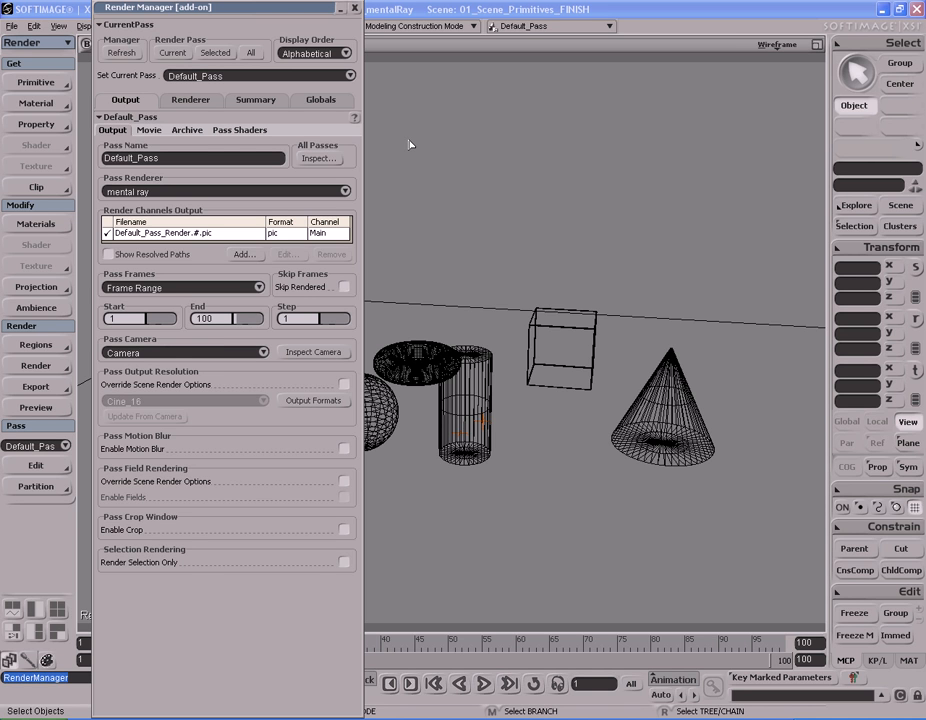
# Step: Review the Default_Pass movie, pass shader, archive and output settings
pyautogui.click(148, 130)
pyautogui.click(236, 131)
pyautogui.click(187, 130)
pyautogui.click(113, 130)
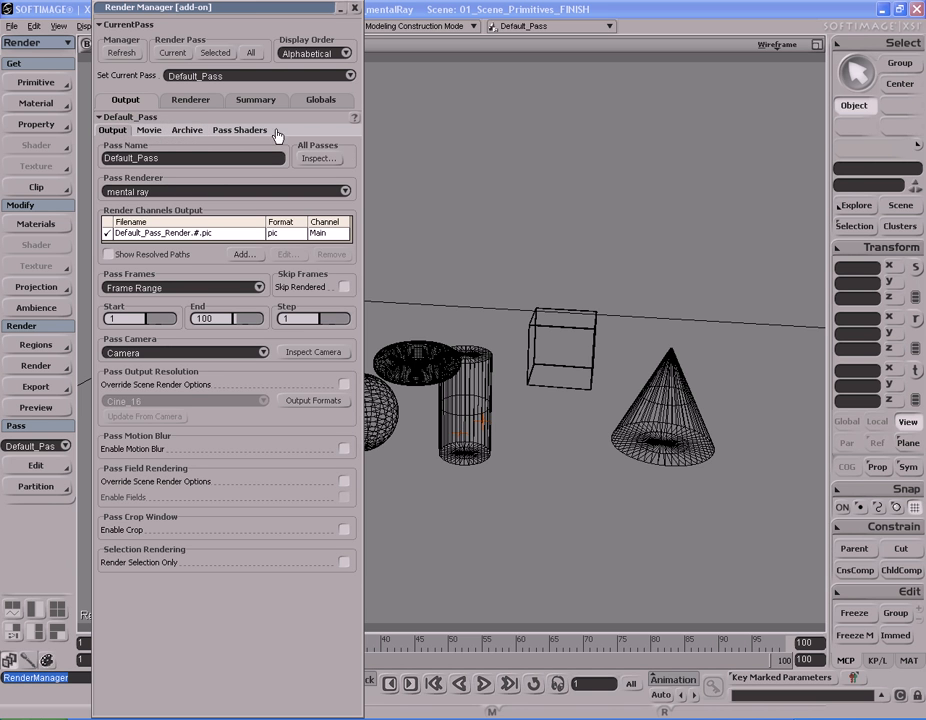
# Step: Go through the Renderer, Summary and Globals settings again, including preferences, mental ray and scene, and return to the pass output
pyautogui.click(190, 99)
pyautogui.click(255, 99)
pyautogui.click(320, 99)
pyautogui.click(318, 115)
pyautogui.click(190, 115)
pyautogui.click(126, 115)
pyautogui.click(126, 100)
pyautogui.click(135, 118)
pyautogui.click(143, 119)
# Step: Compare the pass output settings with the mental ray Rendering and GI and Caustics options
pyautogui.click(190, 99)
pyautogui.click(126, 100)
pyautogui.click(190, 99)
pyautogui.click(152, 103)
pyautogui.click(190, 102)
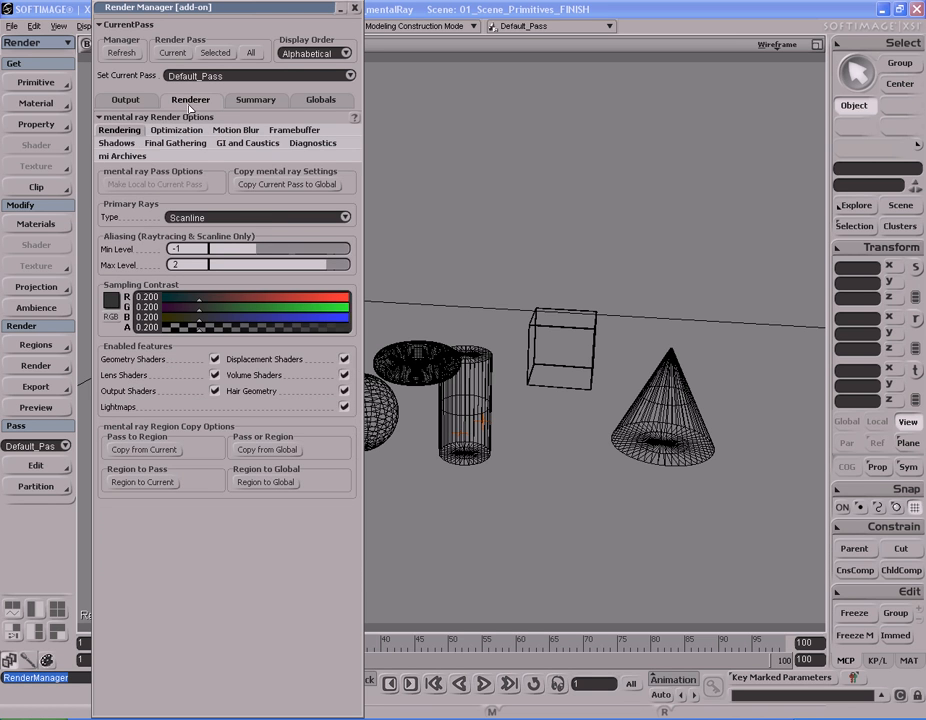
pyautogui.click(230, 144)
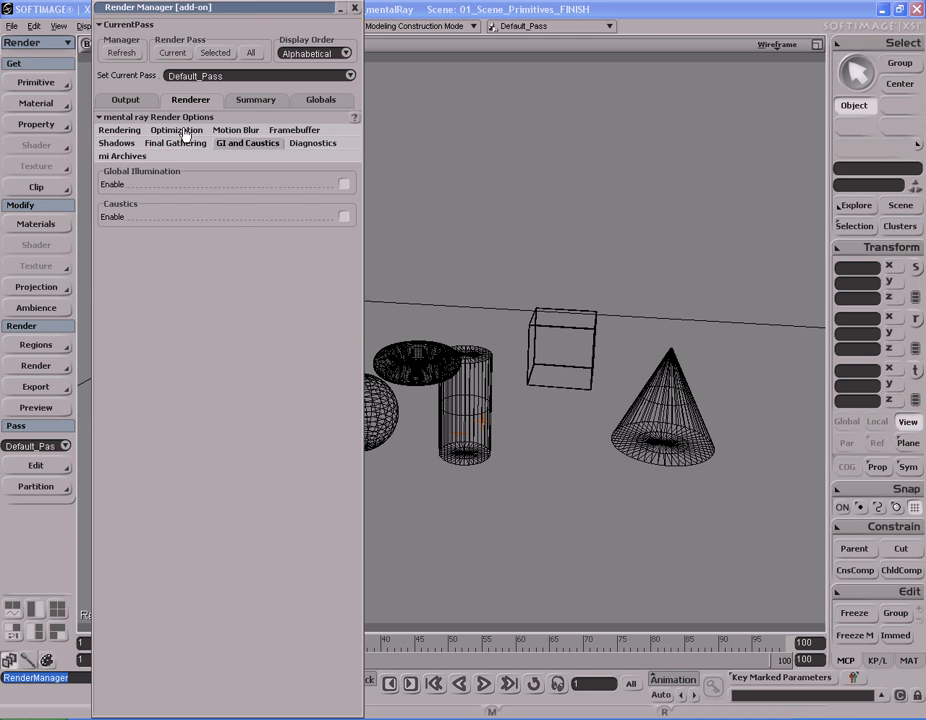
pyautogui.click(129, 133)
pyautogui.click(152, 102)
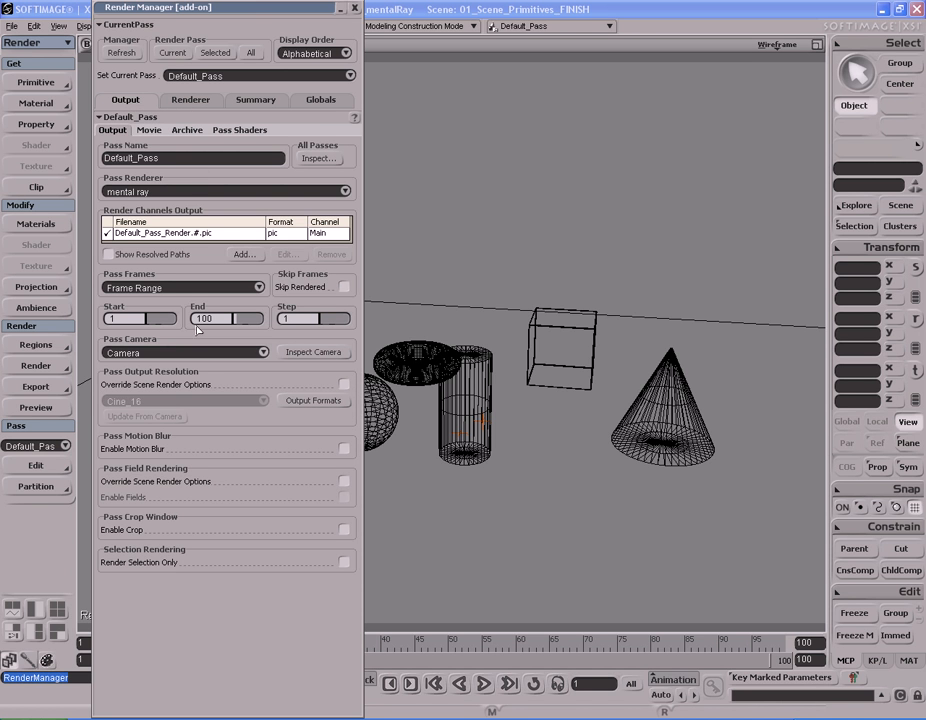
# Step: Compare the Output settings of the current pass with its Renderer settings
pyautogui.click(190, 100)
pyautogui.click(155, 104)
pyautogui.click(172, 105)
pyautogui.click(156, 106)
pyautogui.click(172, 104)
pyautogui.click(157, 106)
pyautogui.click(192, 100)
# Step: Examine the summary of common settings and the global settings, and return to the pass's renderer and output options
pyautogui.click(255, 100)
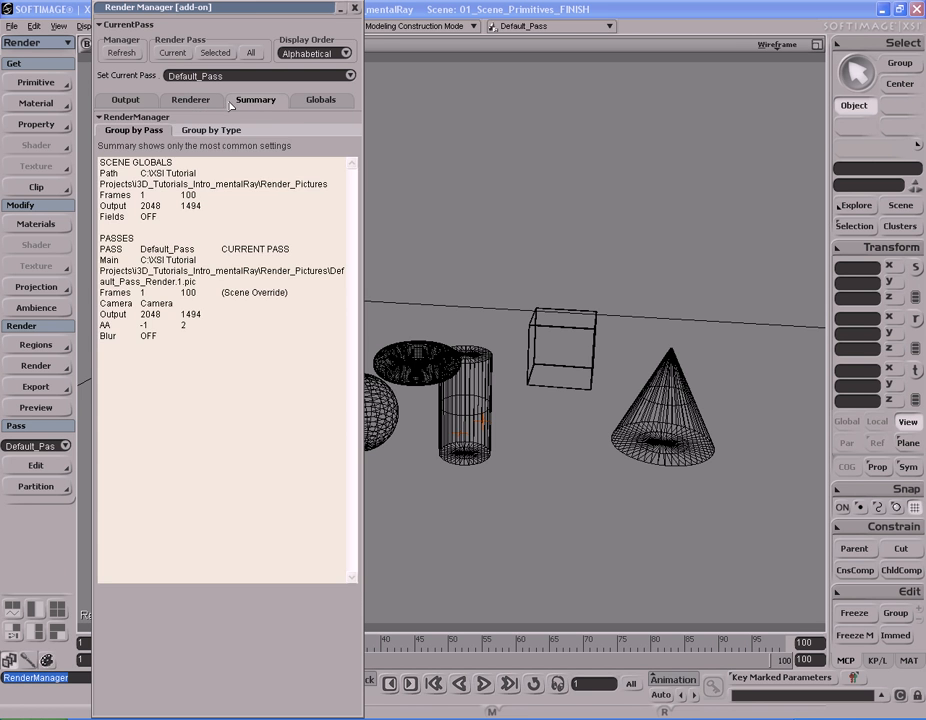
pyautogui.click(312, 101)
pyautogui.click(258, 100)
pyautogui.click(182, 101)
pyautogui.click(151, 104)
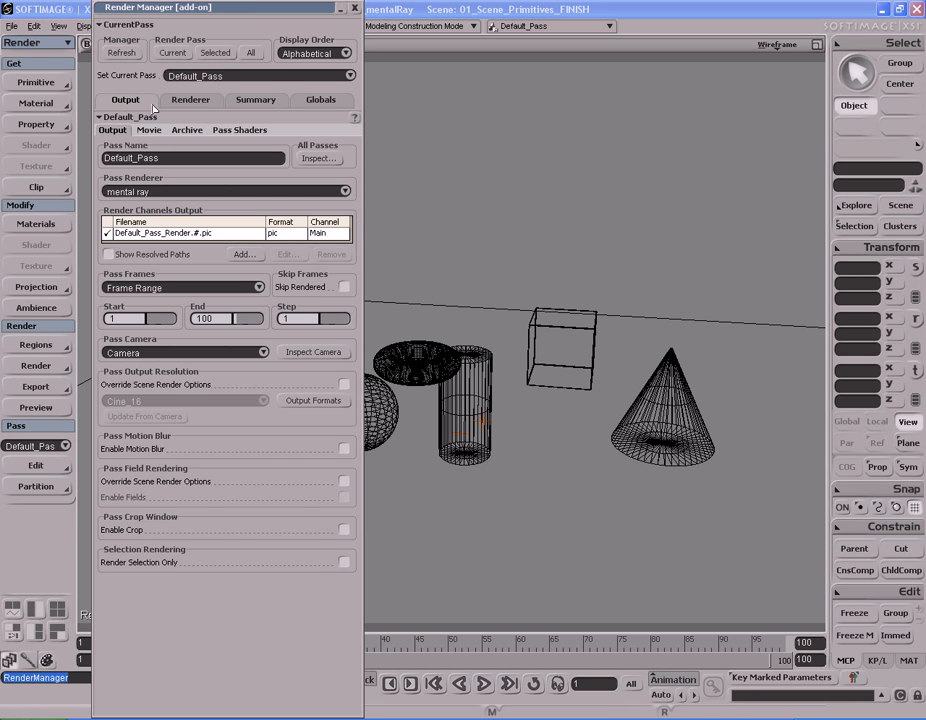
pyautogui.click(166, 102)
pyautogui.click(151, 102)
# Step: Move the Render Manager aside to uncover the viewport and review the pass's renderer, archive, shader and movie settings
pyautogui.moveTo(224, 10); pyautogui.dragTo(687, 12)
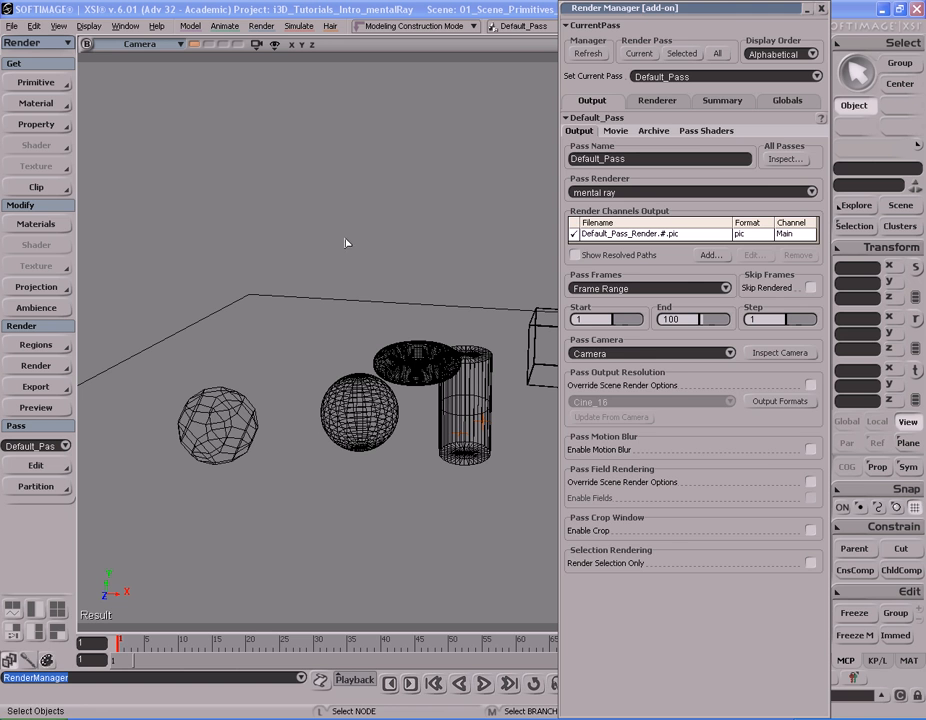
pyautogui.click(658, 101)
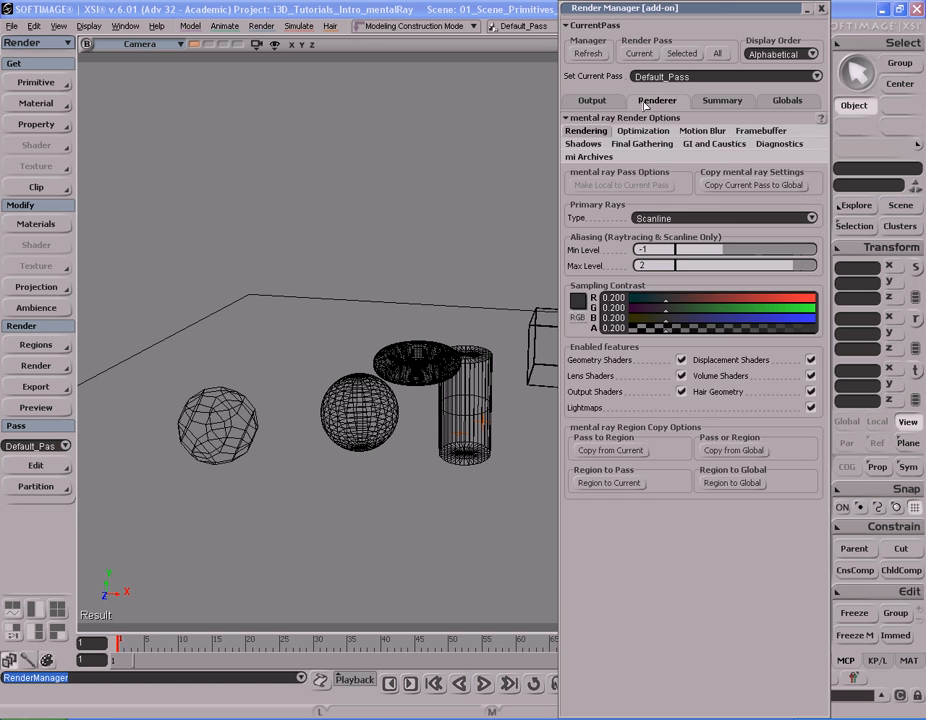
pyautogui.click(592, 101)
pyautogui.click(655, 131)
pyautogui.click(706, 131)
pyautogui.click(615, 131)
pyautogui.click(579, 131)
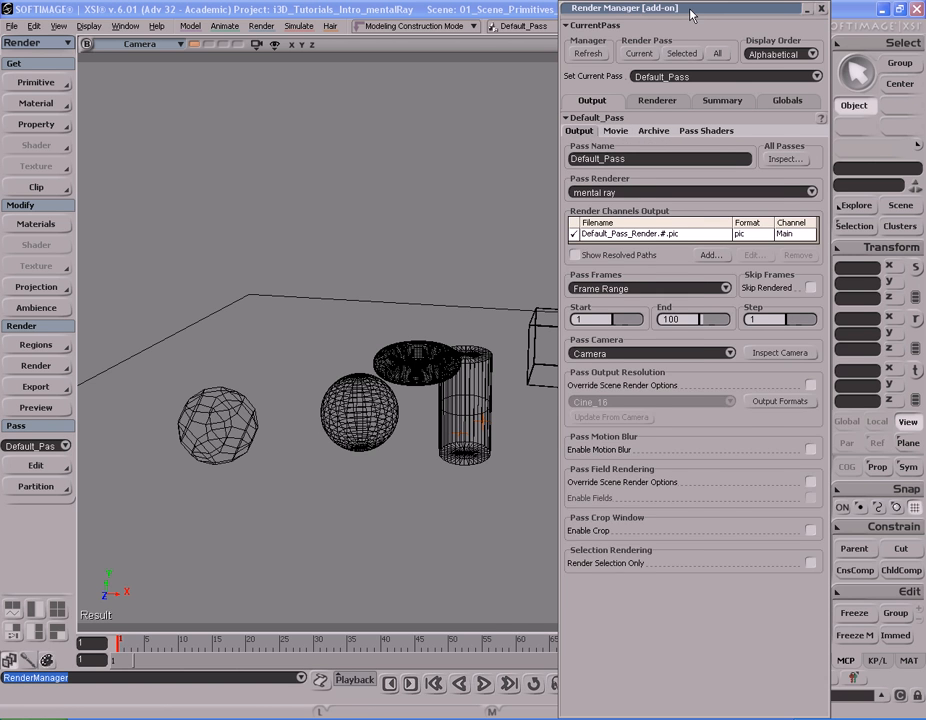
pyautogui.moveTo(688, 18); pyautogui.dragTo(729, 15)
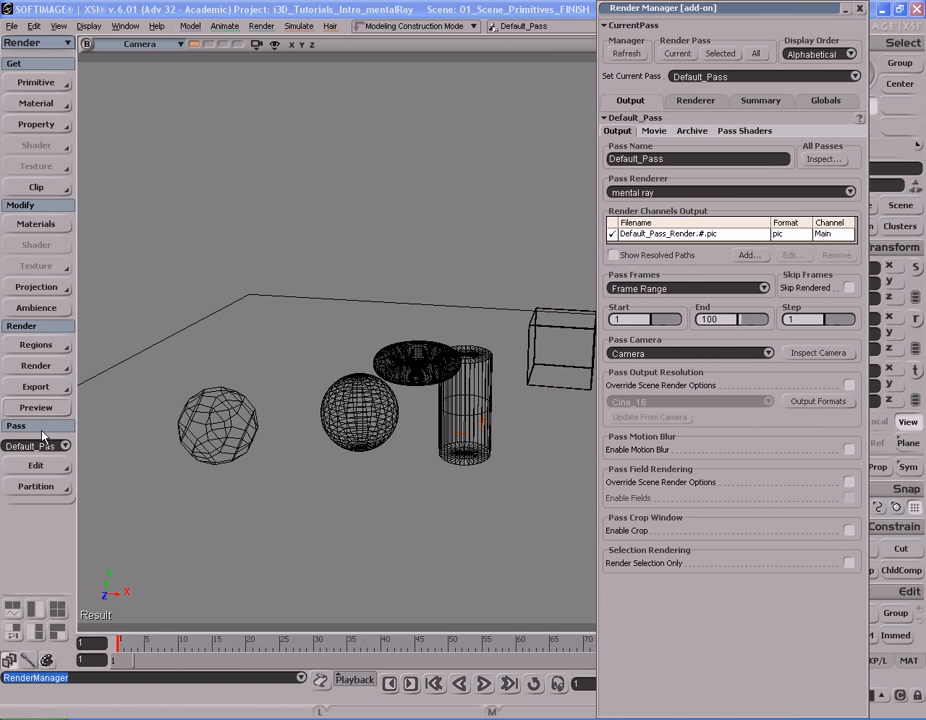
# Step: Detach the Render command list as a floating window and open the expanded Scene Render Options beside it
pyautogui.click(40, 367)
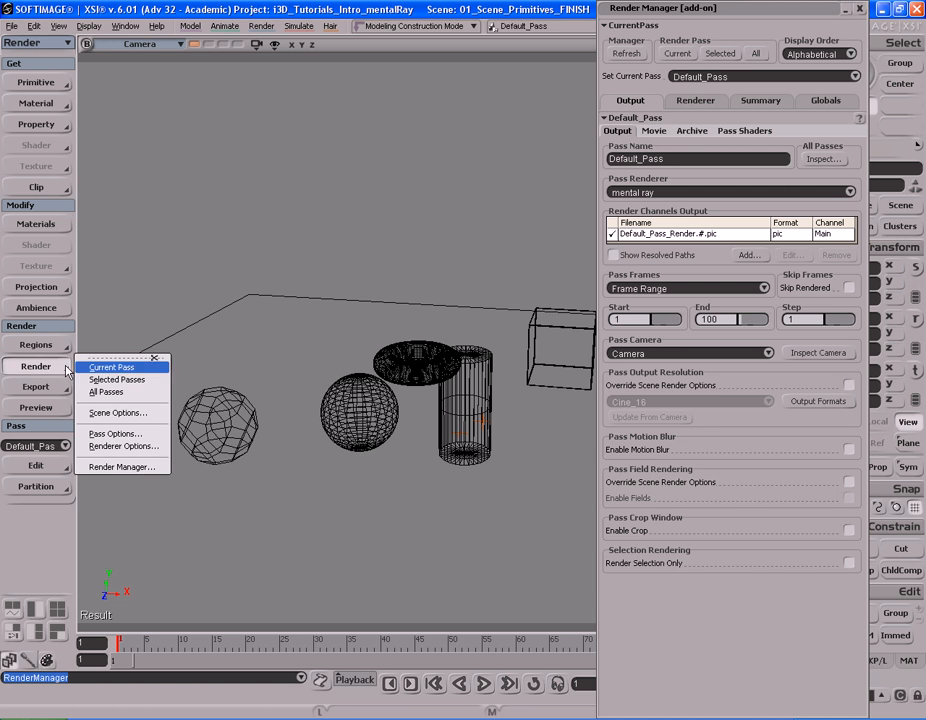
pyautogui.click(128, 357)
pyautogui.moveTo(126, 347)
pyautogui.mouseDown()
pyautogui.moveTo(153, 333)
pyautogui.moveTo(130, 332)
pyautogui.mouseUp()
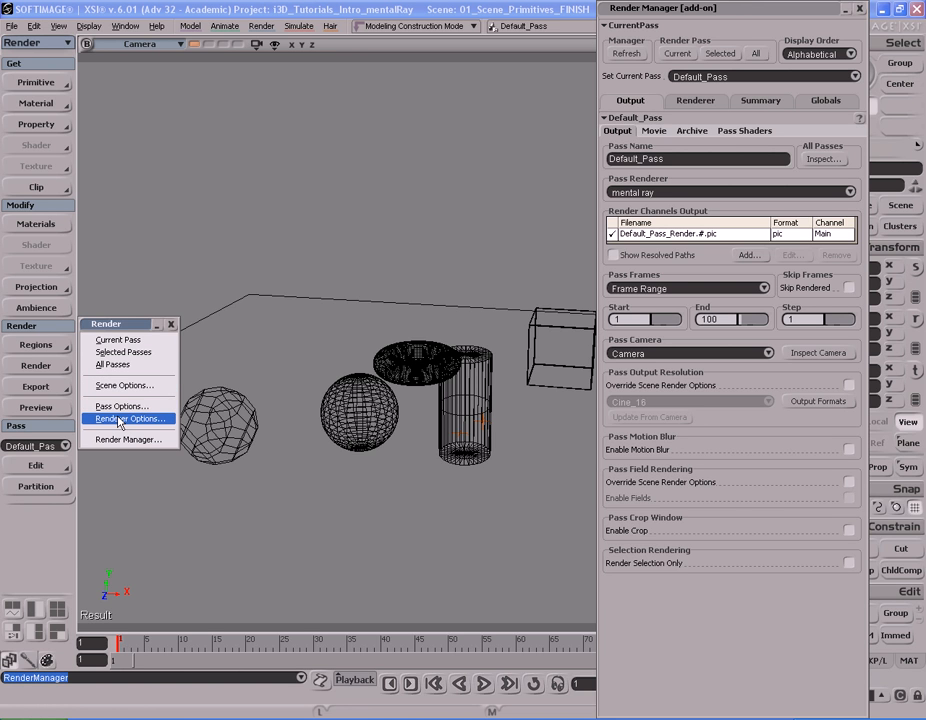
pyautogui.click(130, 387)
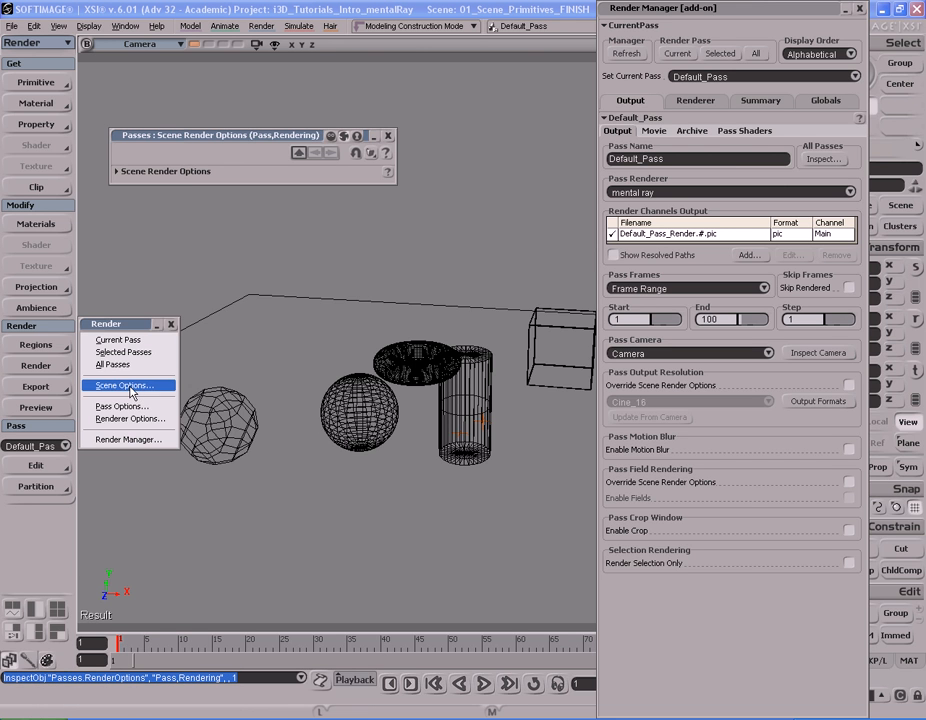
pyautogui.click(190, 172)
pyautogui.moveTo(233, 141); pyautogui.dragTo(301, 79)
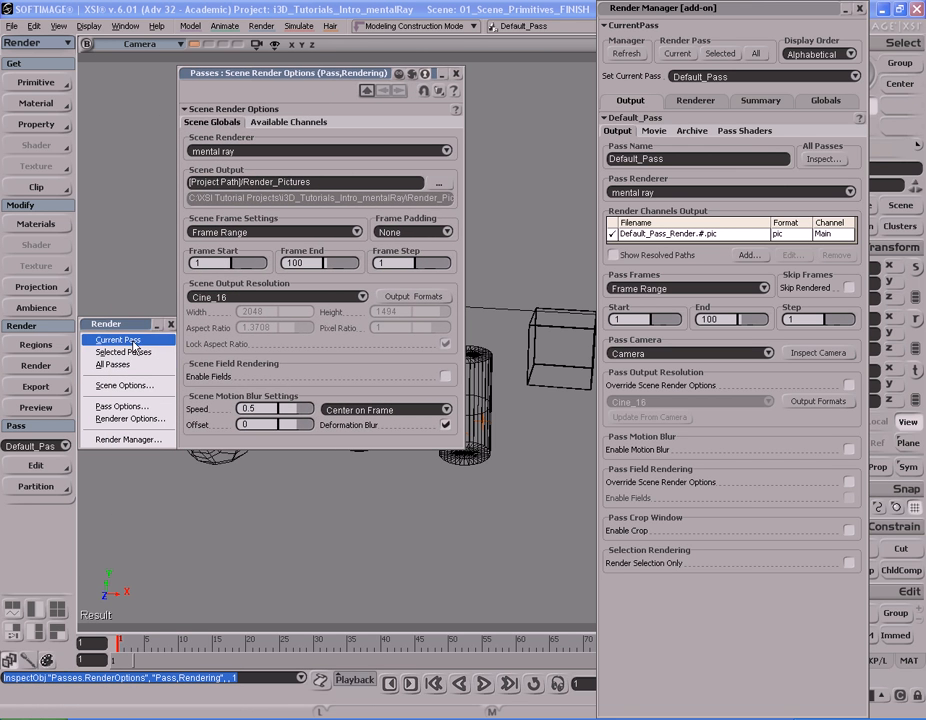
# Step: Open the Pass Options and Renderer Options property windows for Default_Pass, and close the floating Render command list
pyautogui.click(125, 407)
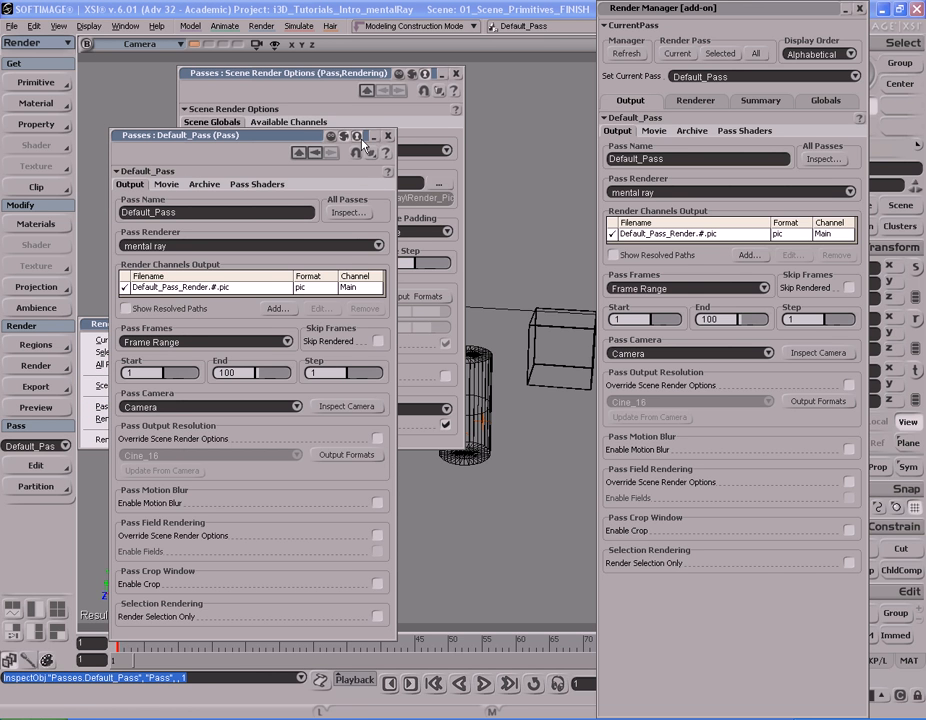
pyautogui.click(97, 419)
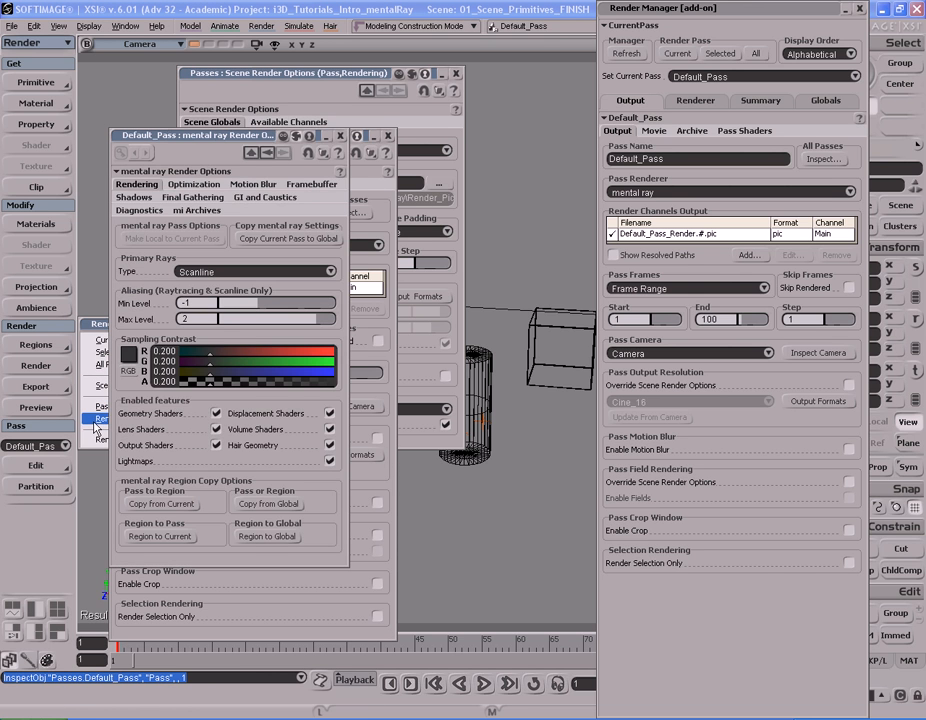
pyautogui.moveTo(105, 332); pyautogui.dragTo(30, 337)
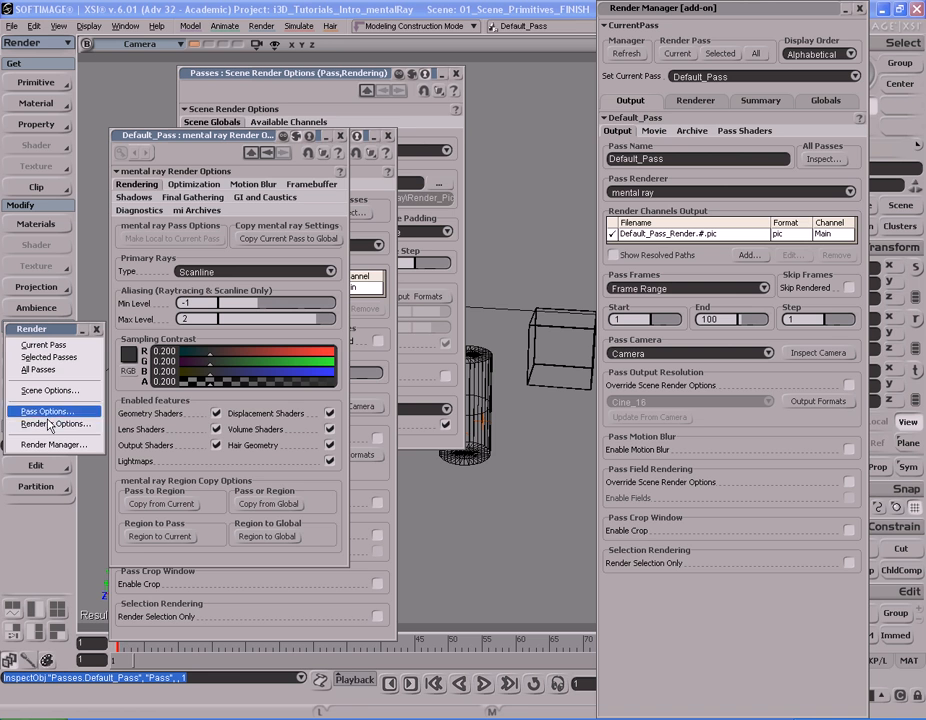
pyautogui.click(97, 330)
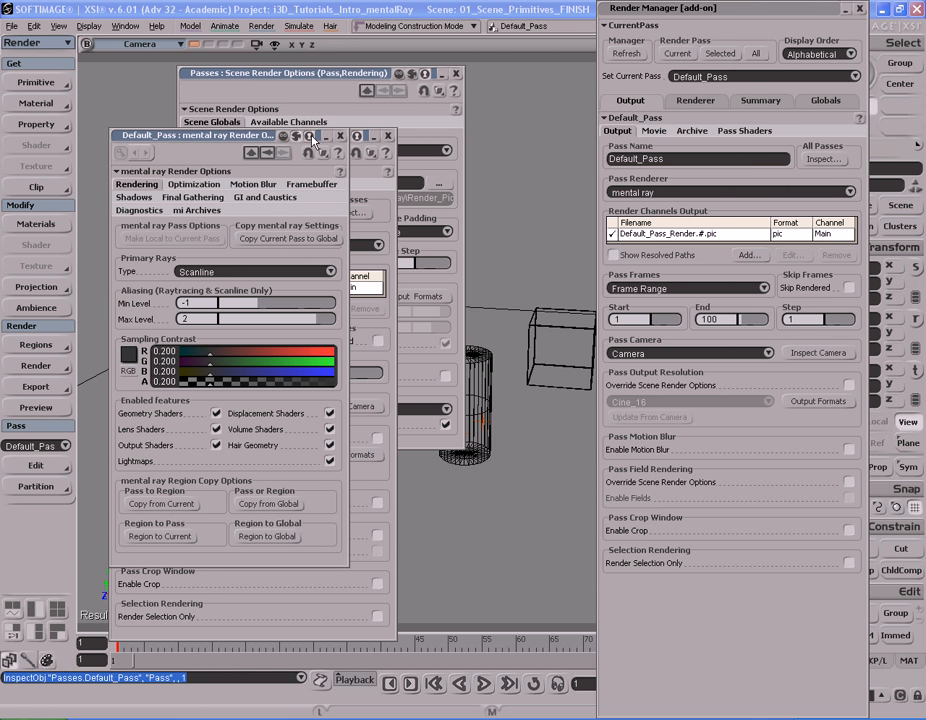
# Step: Arrange the pass, scene and mental ray render option windows side by side without overlap
pyautogui.moveTo(245, 141); pyautogui.dragTo(656, 82)
pyautogui.moveTo(366, 77); pyautogui.dragTo(449, 75)
pyautogui.moveTo(252, 140); pyautogui.dragTo(147, 81)
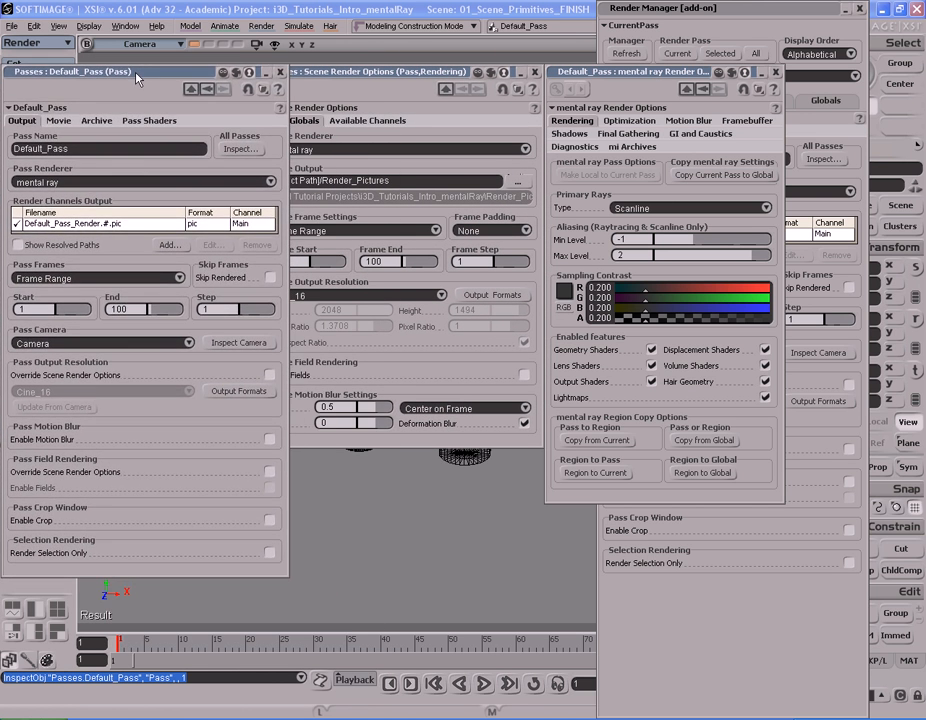
pyautogui.moveTo(391, 77); pyautogui.dragTo(423, 71)
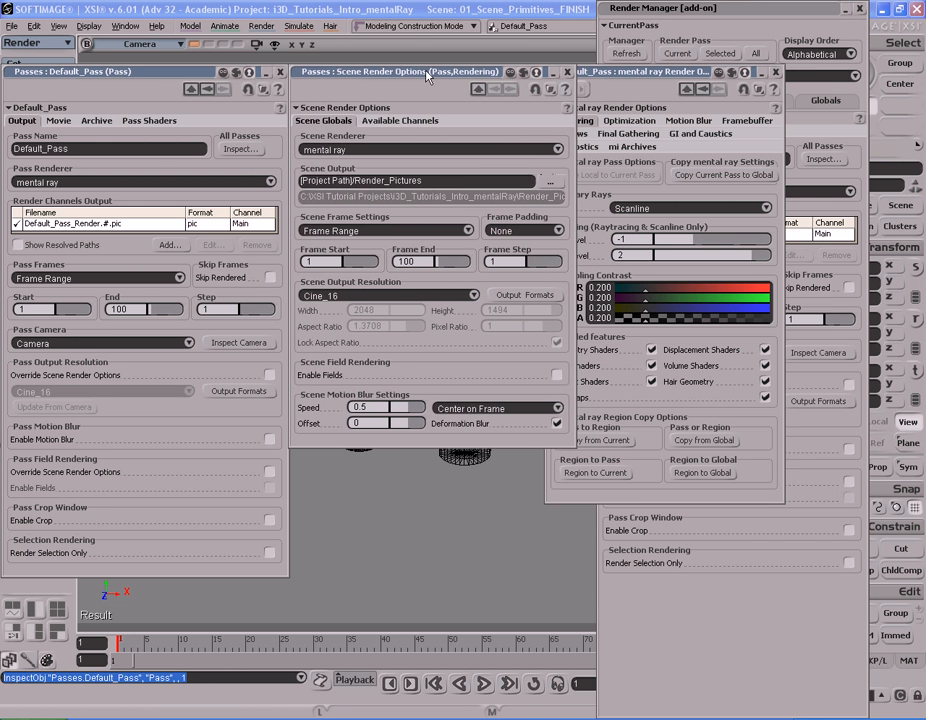
pyautogui.moveTo(619, 71); pyautogui.dragTo(652, 75)
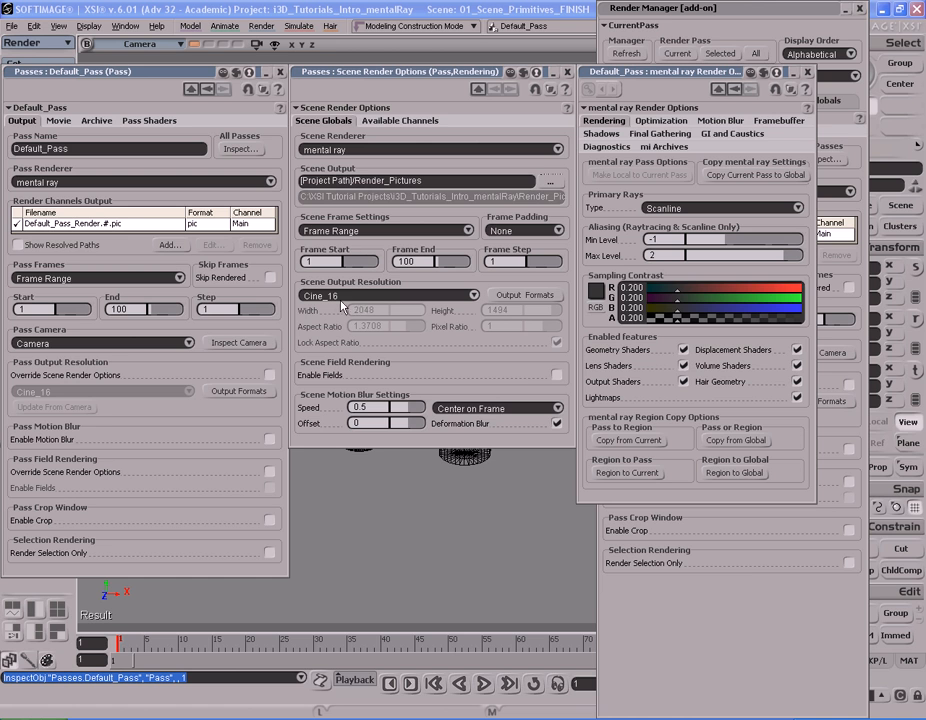
# Step: Close the Default_Pass property window and reopen it through the Pass Options command
pyautogui.click(282, 73)
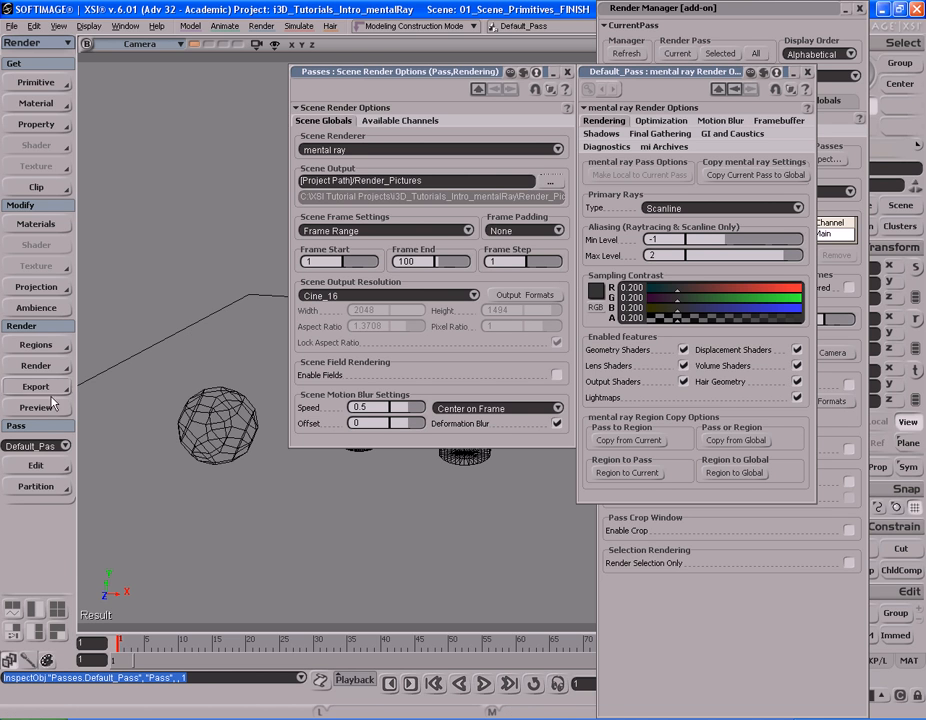
pyautogui.click(36, 366)
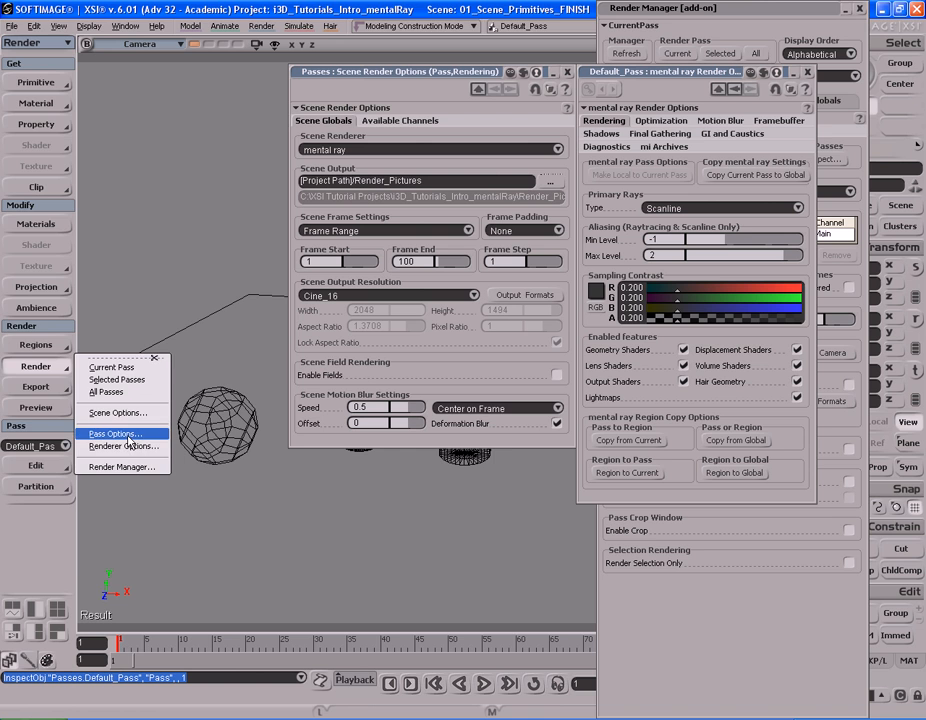
pyautogui.click(125, 434)
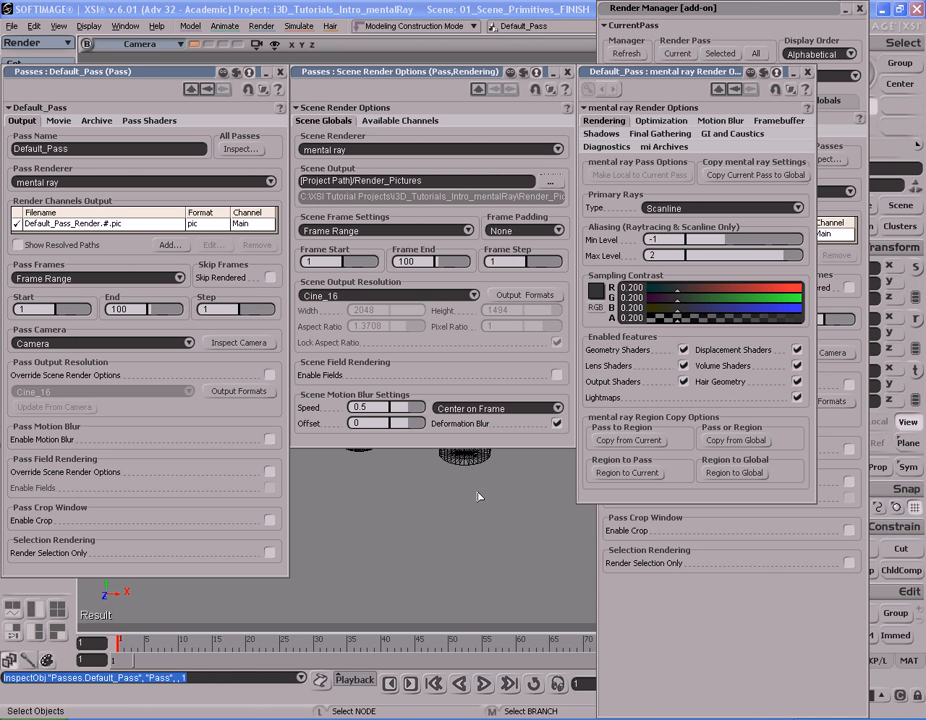
# Step: Review the Renderer, Globals and Output settings in the Render Manager, and collapse its window to the title bar
pyautogui.click(786, 17)
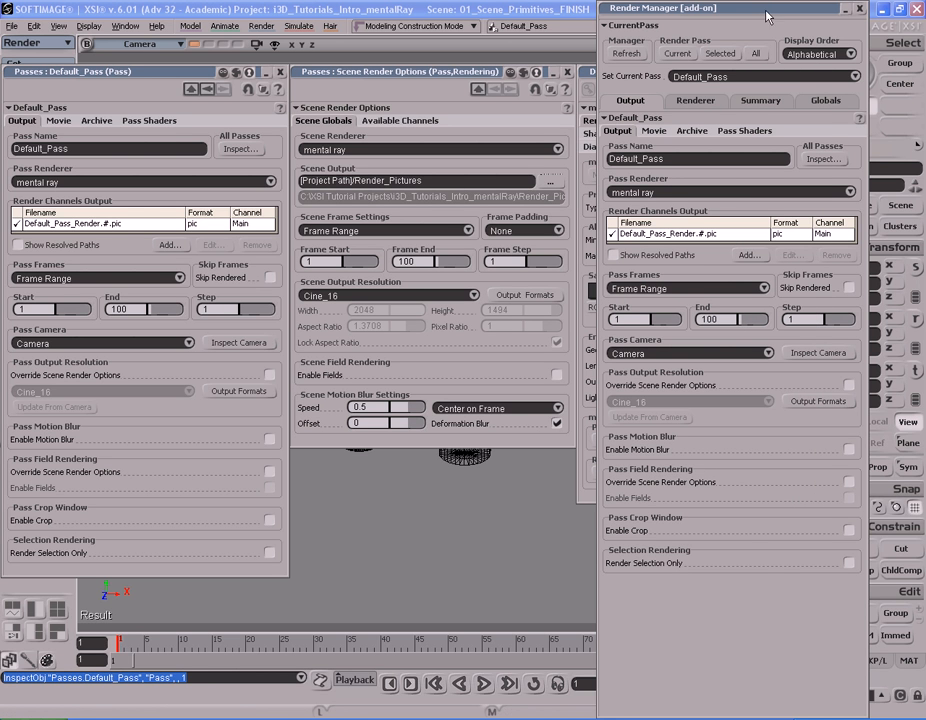
pyautogui.moveTo(762, 15); pyautogui.dragTo(742, 15)
pyautogui.click(675, 101)
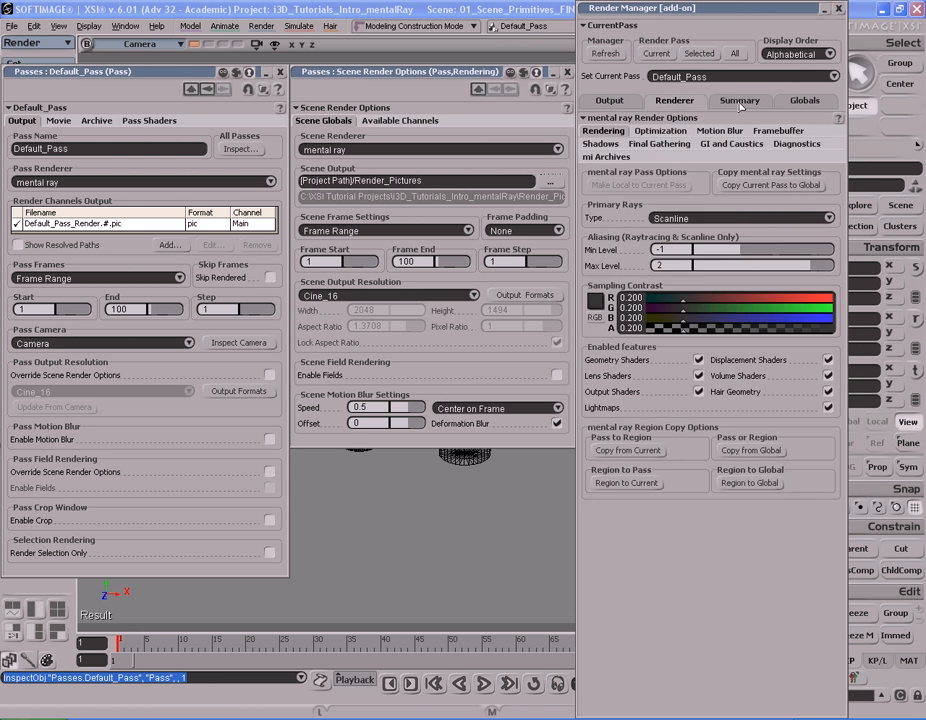
pyautogui.click(805, 101)
pyautogui.click(688, 103)
pyautogui.click(621, 103)
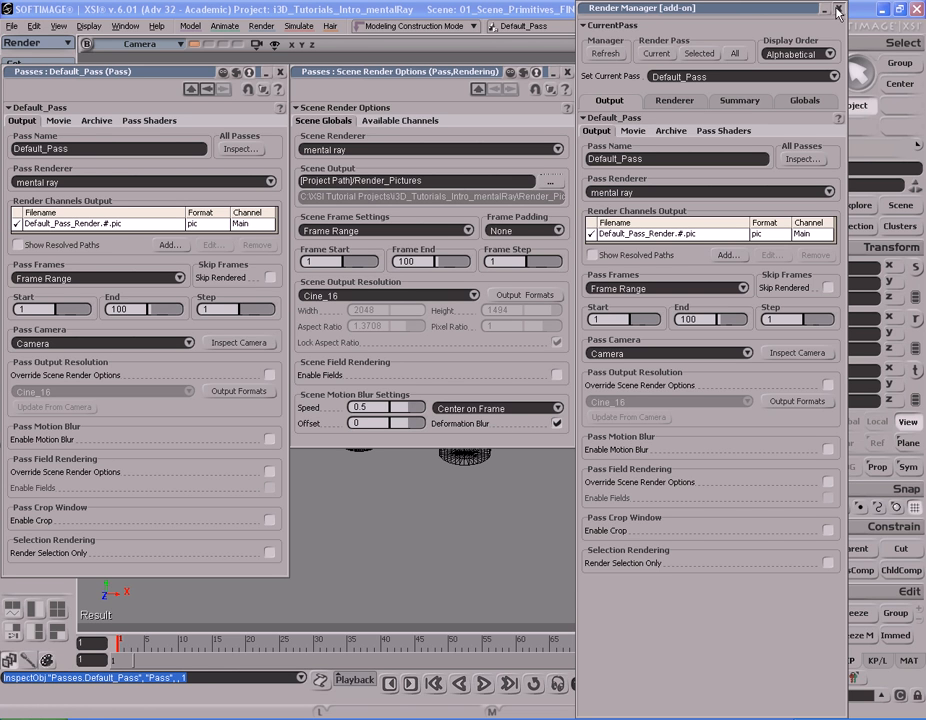
pyautogui.doubleClick(733, 15)
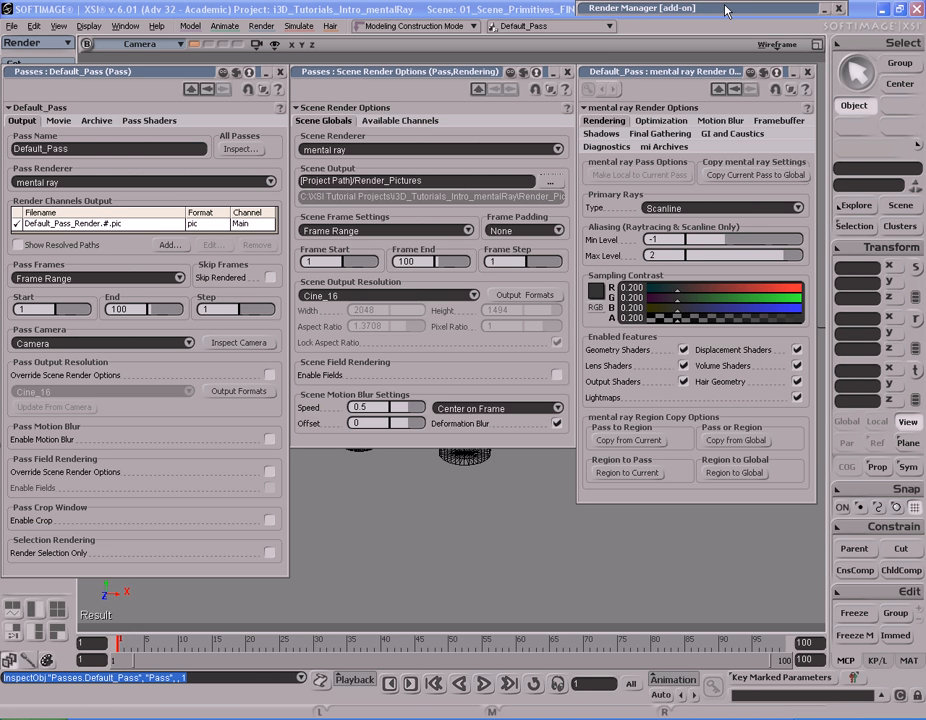
# Step: Expand the collapsed Render Manager and place the Default_Pass property window right beside it for comparison
pyautogui.doubleClick(726, 10)
pyautogui.doubleClick(726, 10)
pyautogui.doubleClick(700, 10)
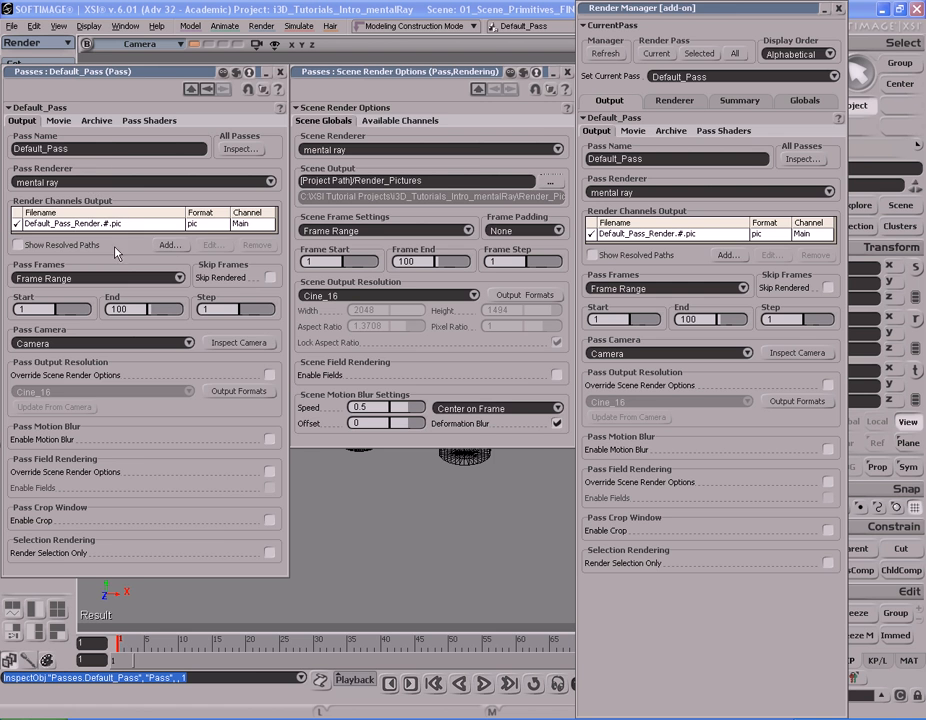
pyautogui.moveTo(101, 78); pyautogui.dragTo(386, 82)
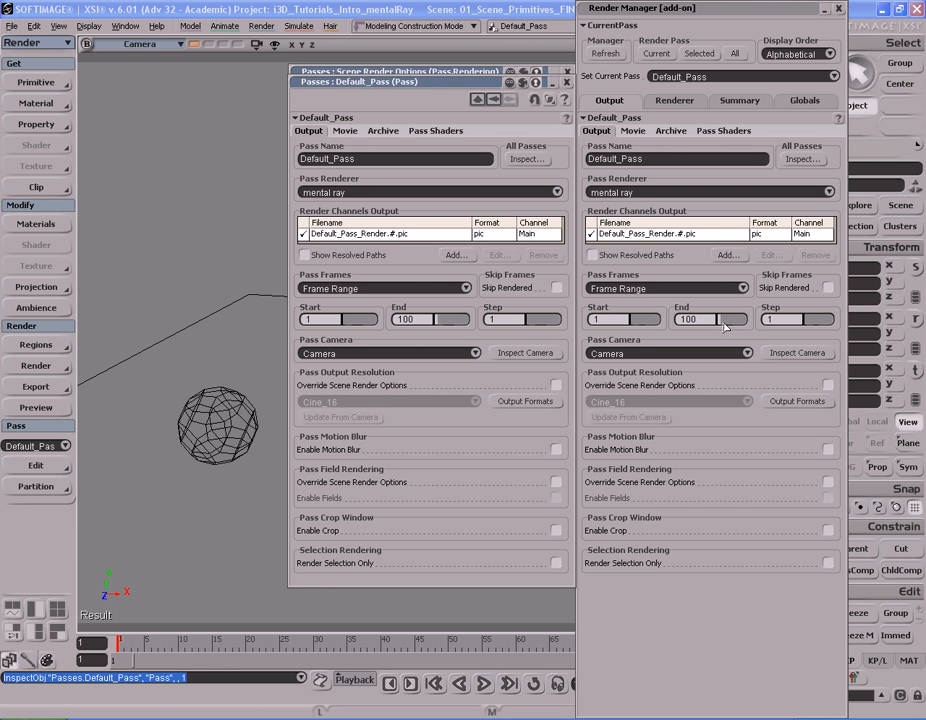
# Step: Test the pass settings by setting the end frame to 334 and toggling the output resolution override on and off in both windows
pyautogui.moveTo(722, 325); pyautogui.dragTo(734, 322)
pyautogui.moveTo(452, 320); pyautogui.dragTo(441, 317)
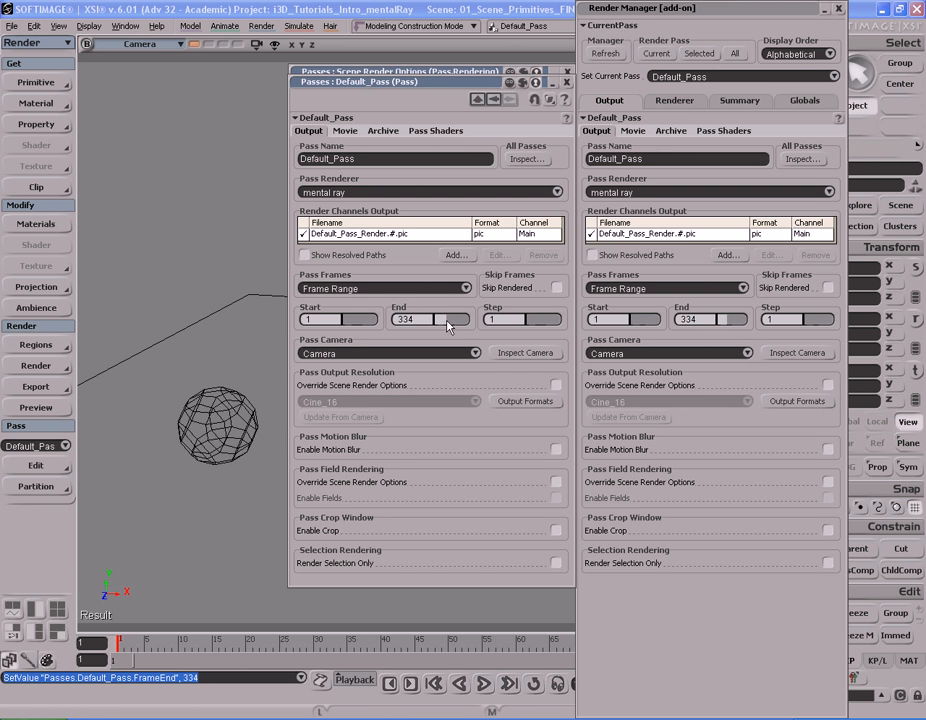
pyautogui.click(556, 385)
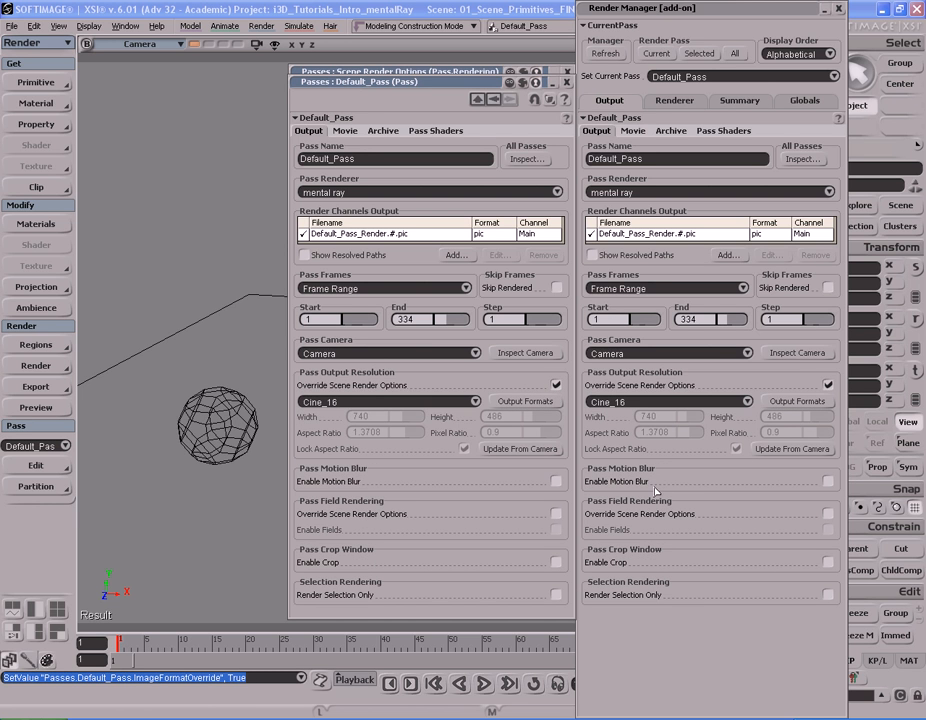
pyautogui.click(556, 385)
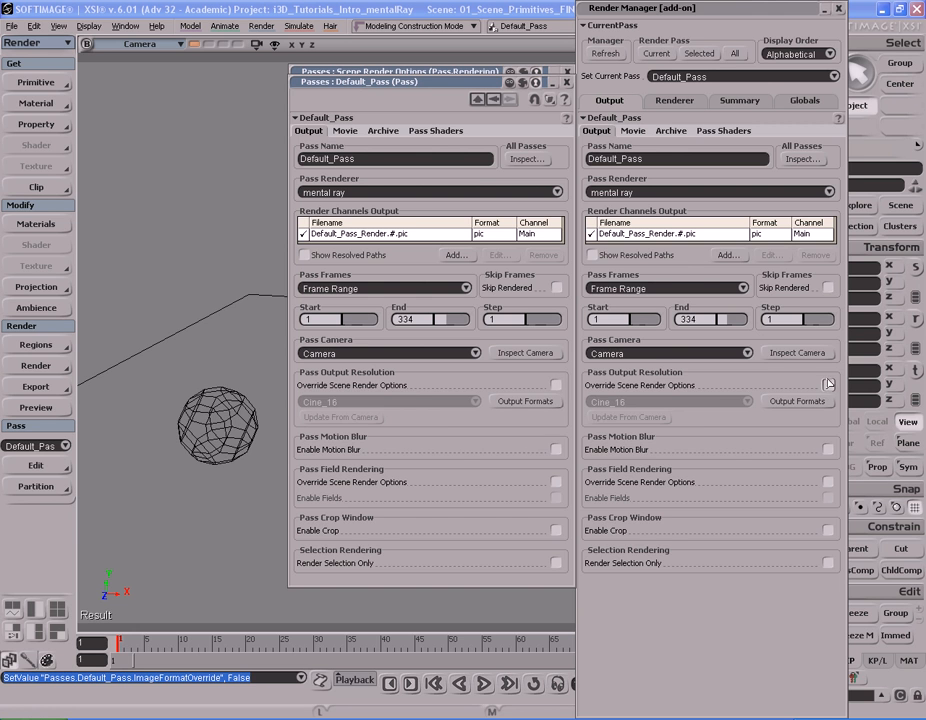
pyautogui.click(556, 385)
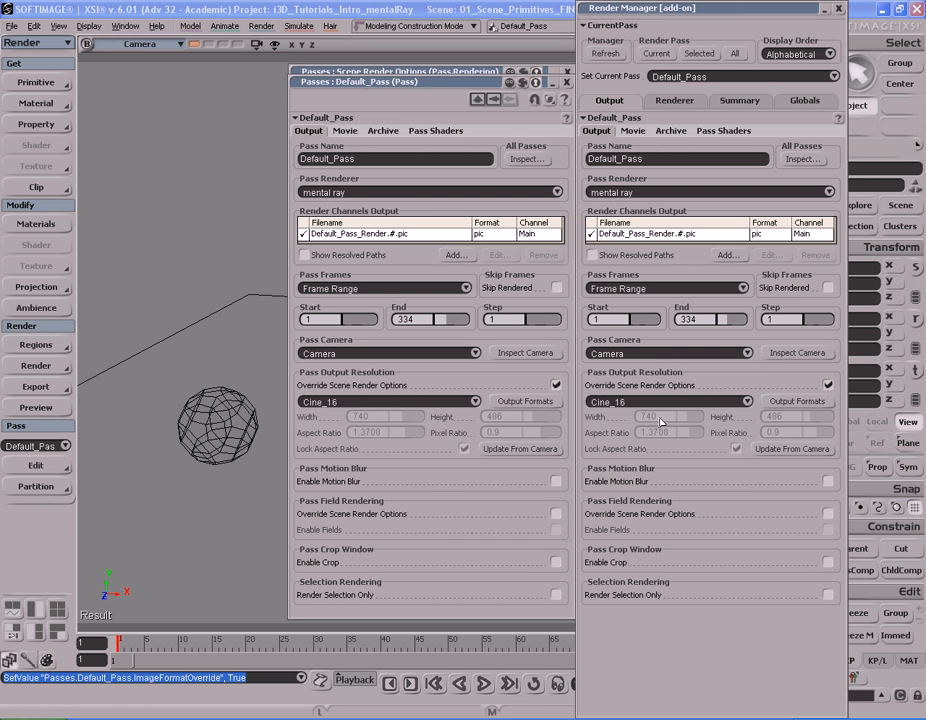
pyautogui.click(556, 385)
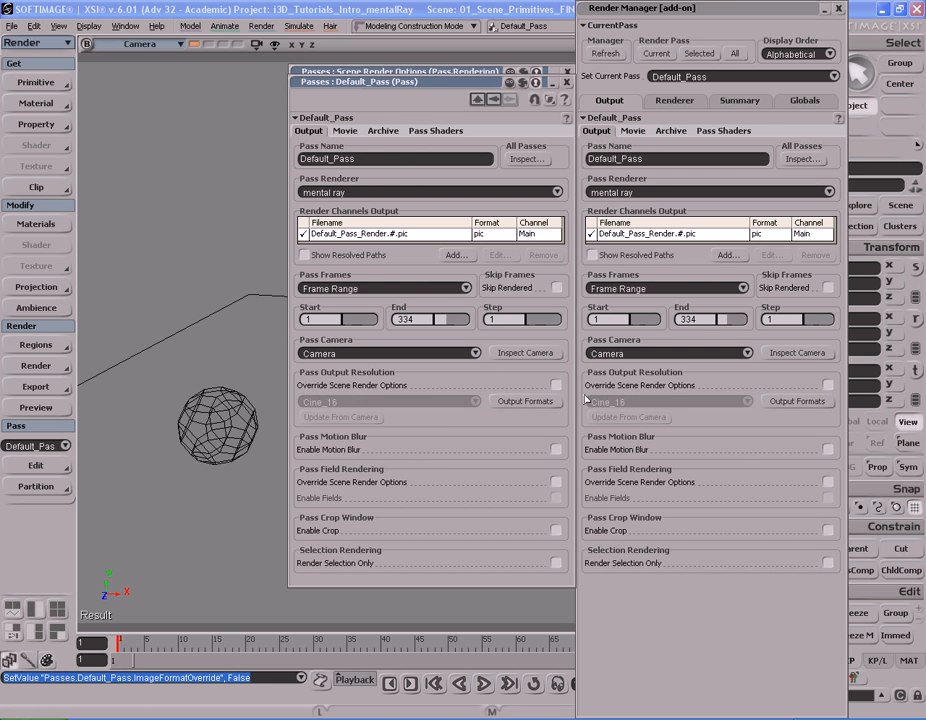
pyautogui.click(828, 385)
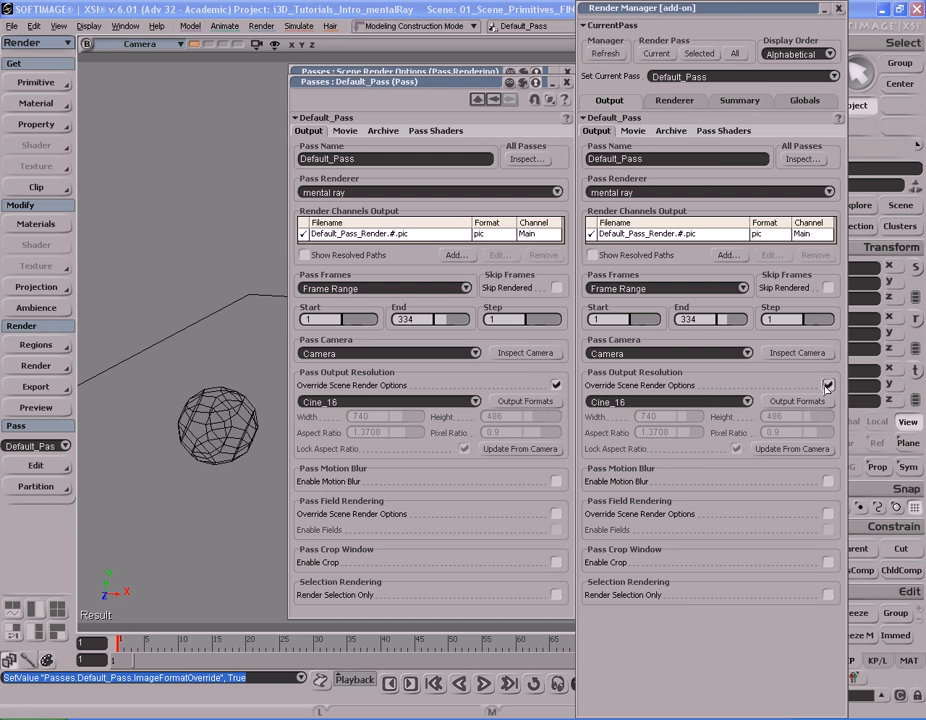
pyautogui.click(556, 386)
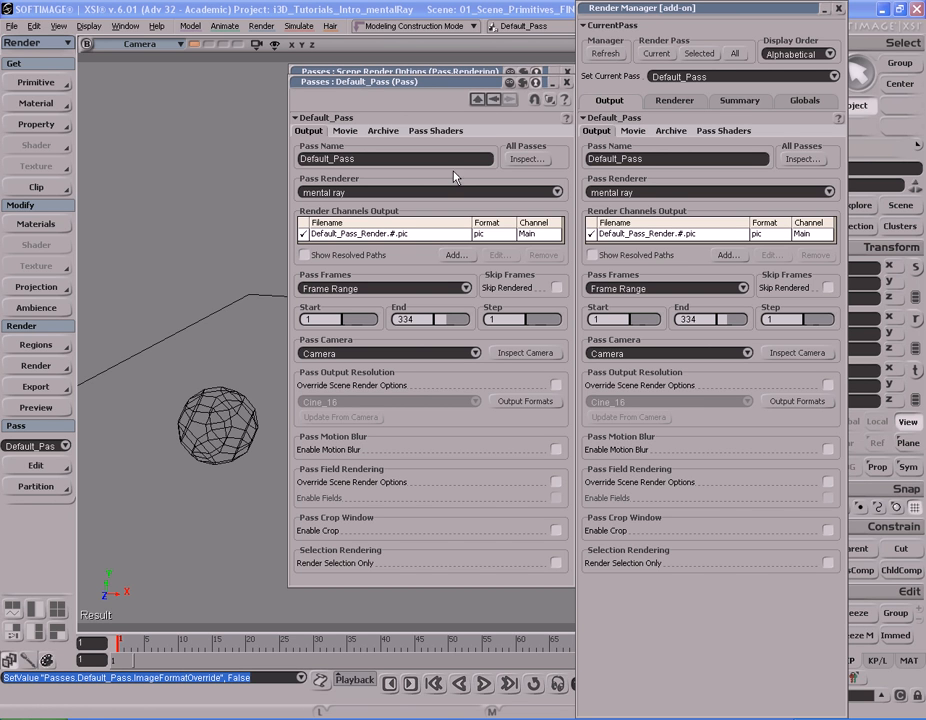
# Step: Move the Default_Pass window away and back, and test its pass renderer setting, returning it to mental ray
pyautogui.moveTo(462, 88); pyautogui.dragTo(173, 77)
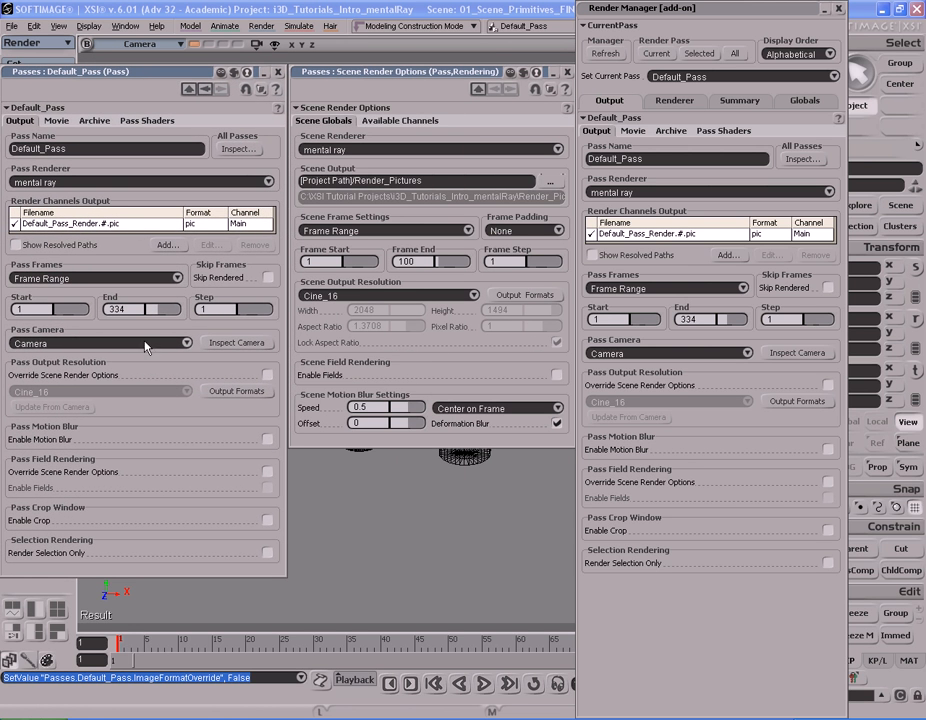
pyautogui.moveTo(184, 84); pyautogui.dragTo(472, 94)
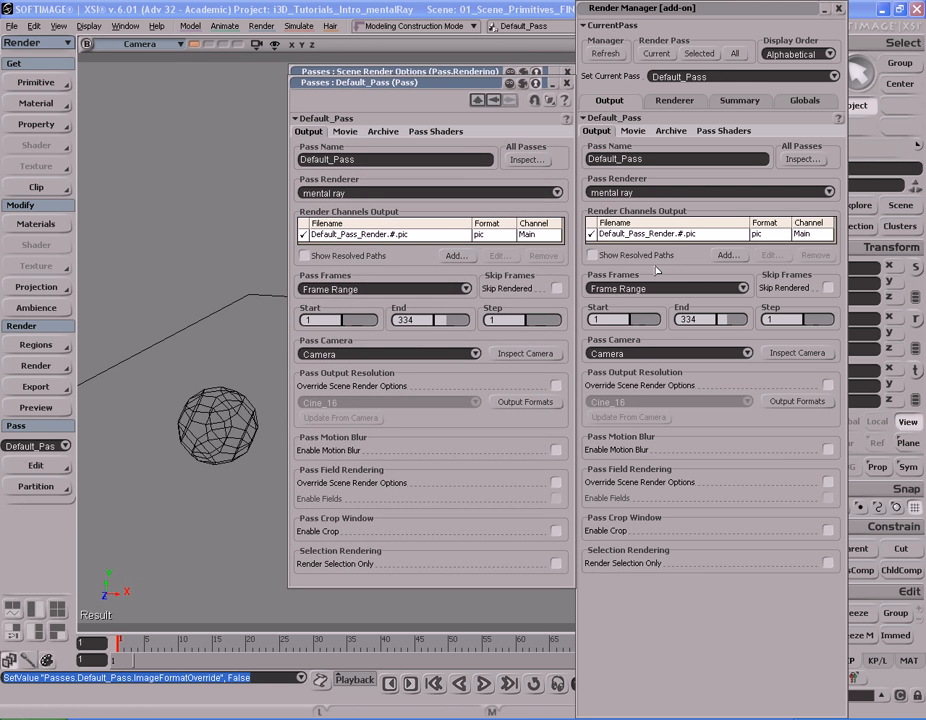
pyautogui.click(474, 193)
pyautogui.click(484, 184)
pyautogui.click(540, 192)
pyautogui.click(530, 193)
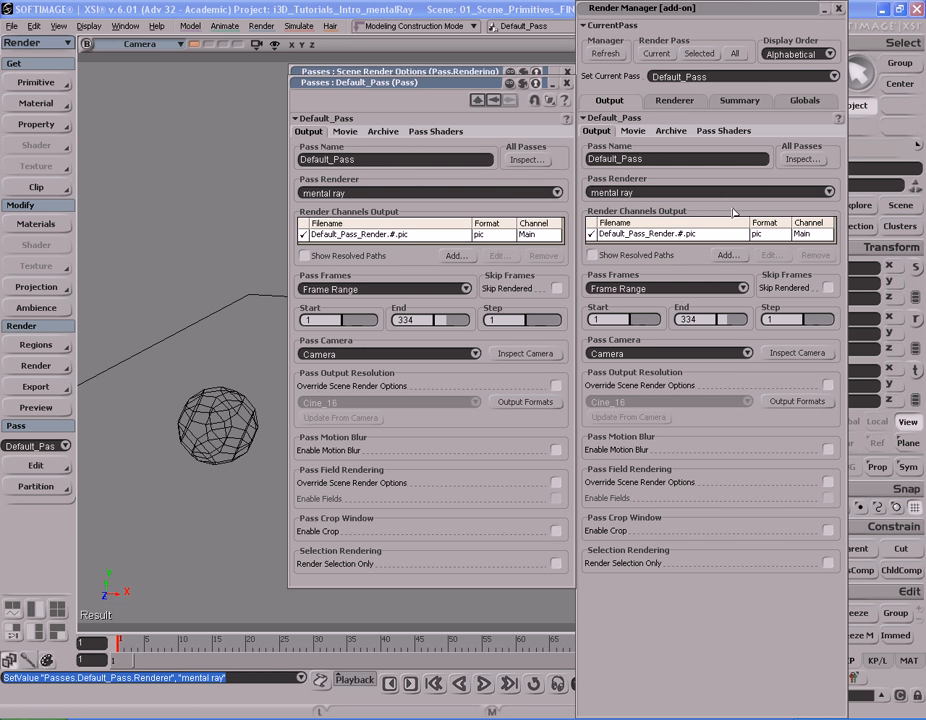
# Step: Set the end frame of Default_Pass to 100 in the Render Manager
pyautogui.click(711, 321)
pyautogui.write('100')
pyautogui.press('Return')
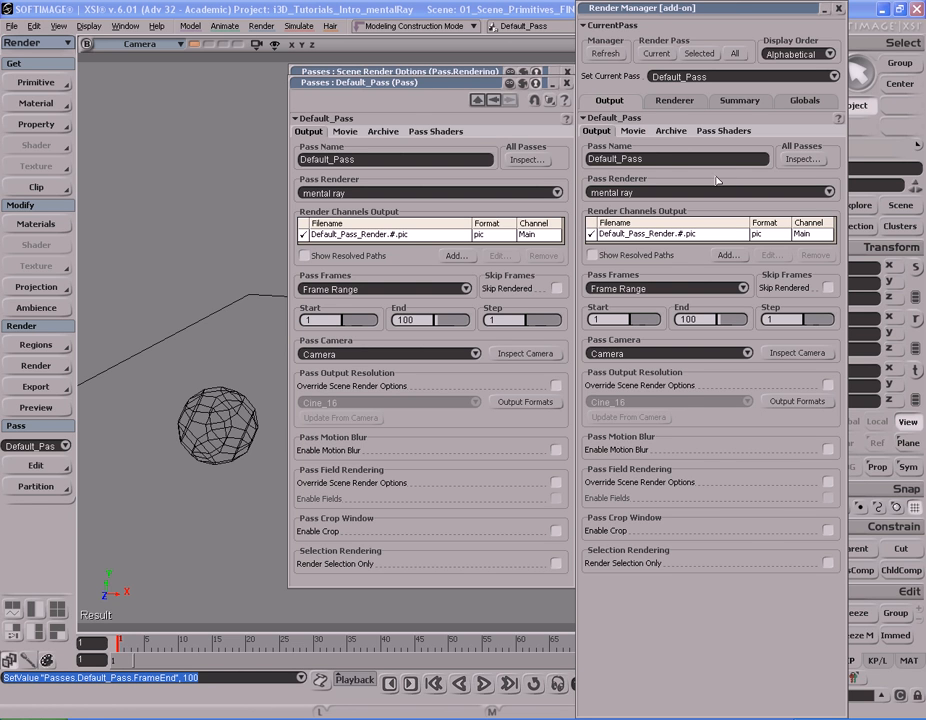
# Step: Compare the Movie, Archive and Pass Shaders settings of Default_Pass in the Render Manager and its own property window
pyautogui.click(632, 131)
pyautogui.click(671, 131)
pyautogui.click(719, 131)
pyautogui.click(671, 131)
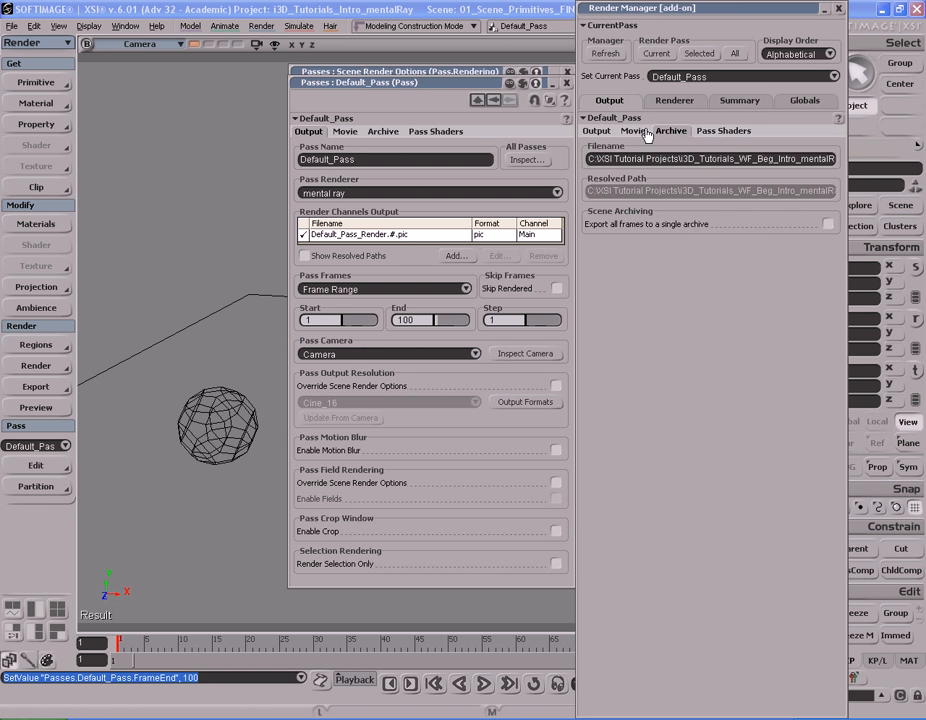
pyautogui.click(597, 131)
pyautogui.click(345, 131)
pyautogui.click(380, 131)
pyautogui.click(435, 131)
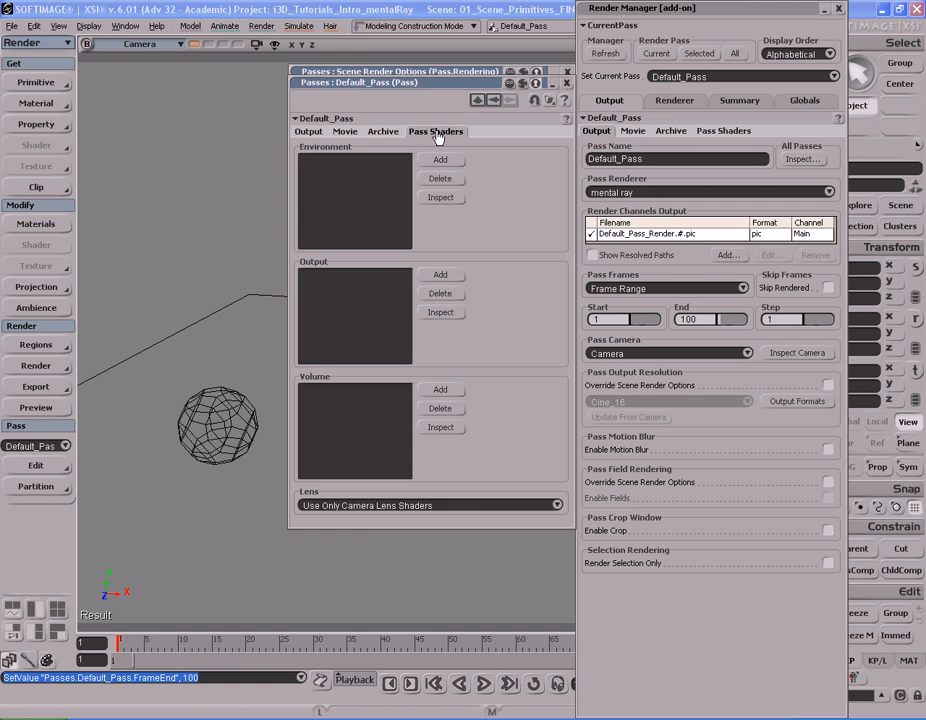
pyautogui.click(382, 131)
pyautogui.click(345, 131)
pyautogui.click(308, 131)
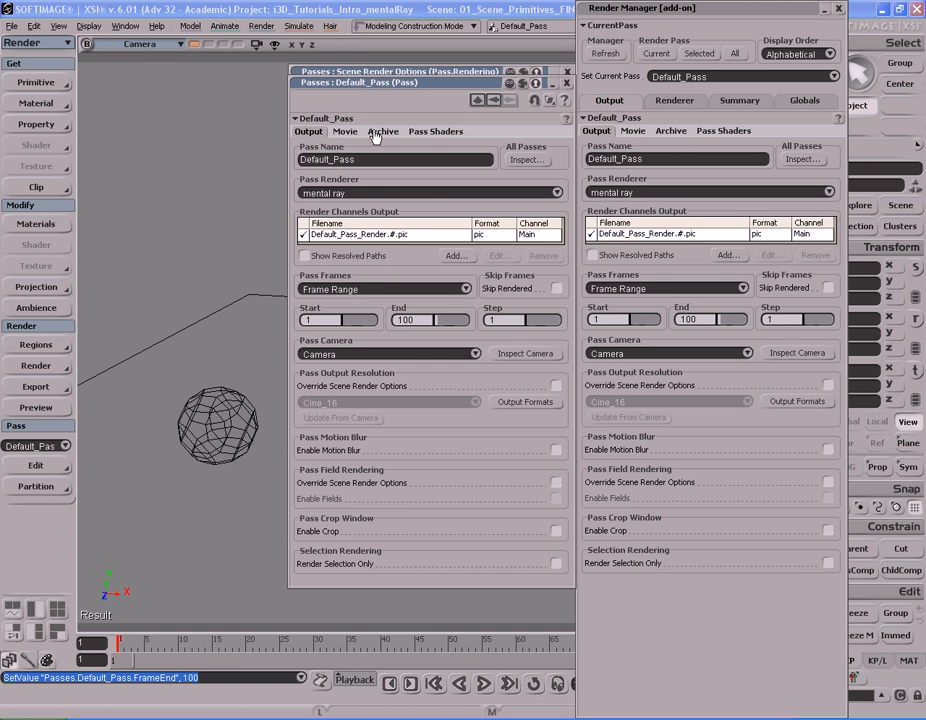
# Step: Close the Default_Pass window, and show the Render Manager's global Scene Render Options aligned with the separate Scene Render Options window
pyautogui.click(567, 84)
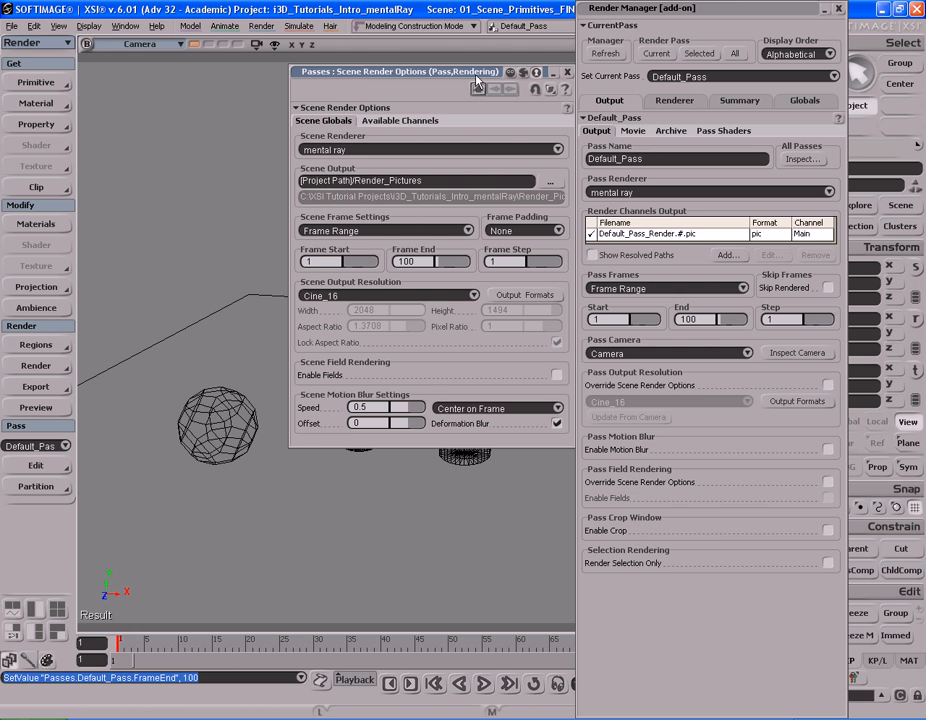
pyautogui.moveTo(467, 72)
pyautogui.mouseDown()
pyautogui.moveTo(467, 91)
pyautogui.moveTo(467, 83)
pyautogui.mouseUp()
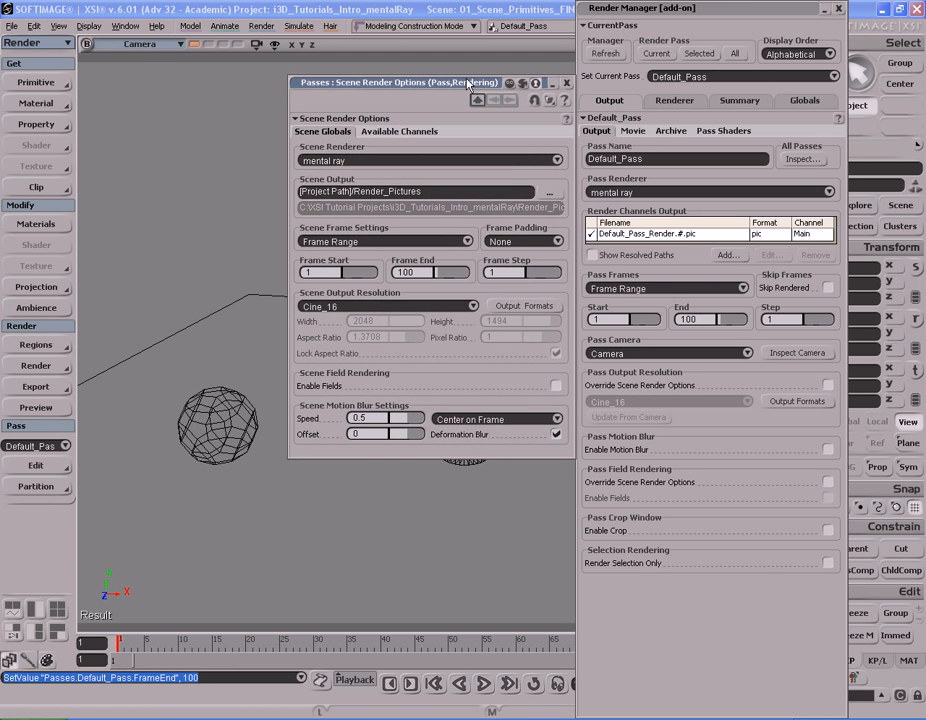
pyautogui.click(803, 104)
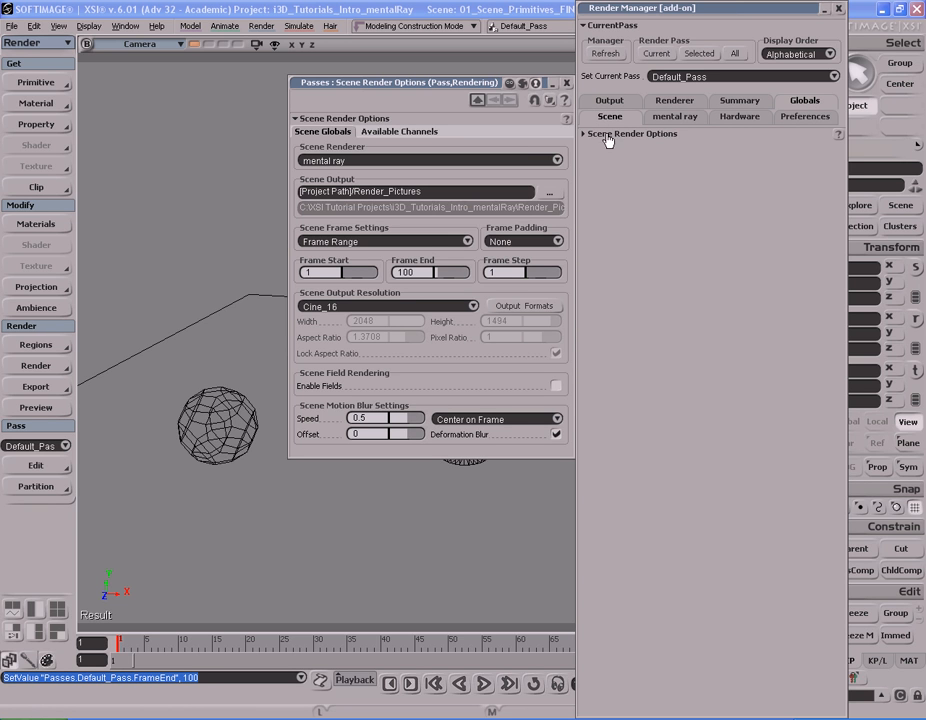
pyautogui.click(609, 135)
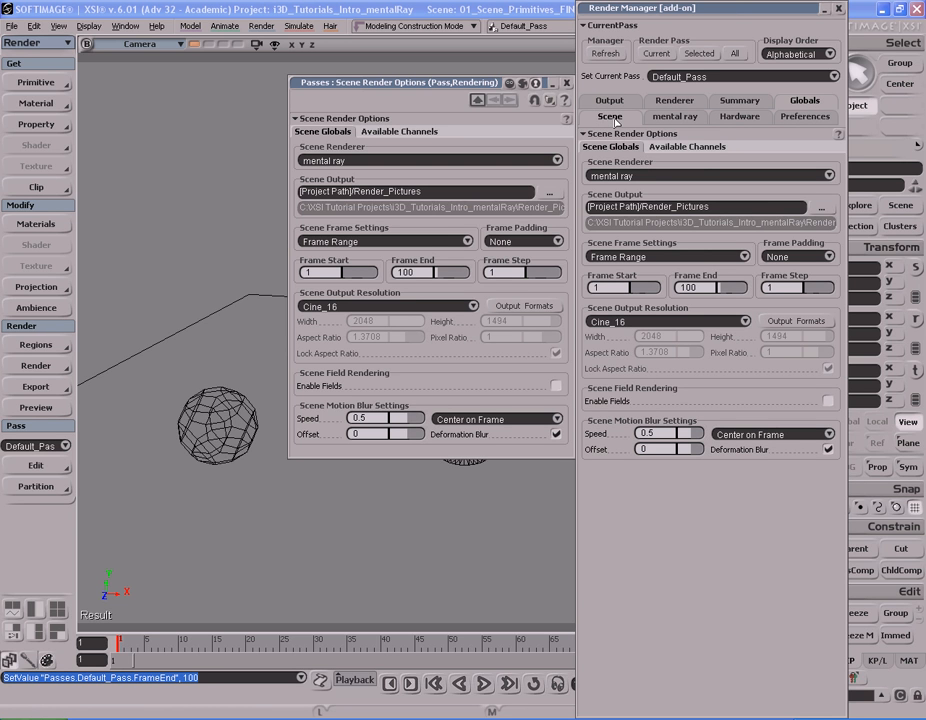
pyautogui.moveTo(489, 88); pyautogui.dragTo(491, 104)
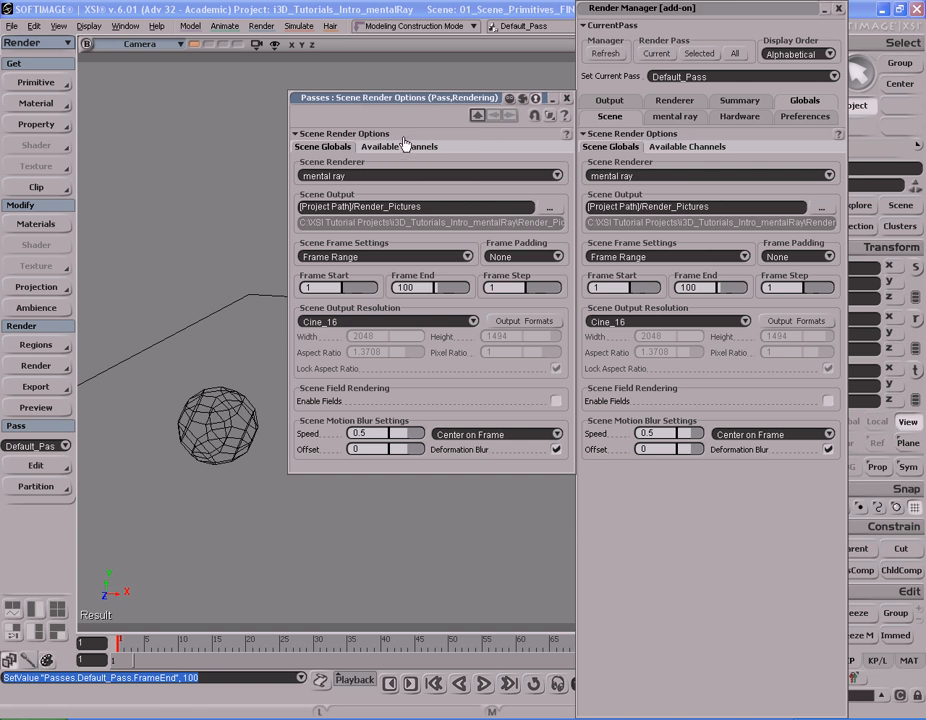
# Step: Test the scene settings by choosing Hardware Renderer as the scene renderer and setting the scene's frame end to 355
pyautogui.click(693, 176)
pyautogui.click(692, 166)
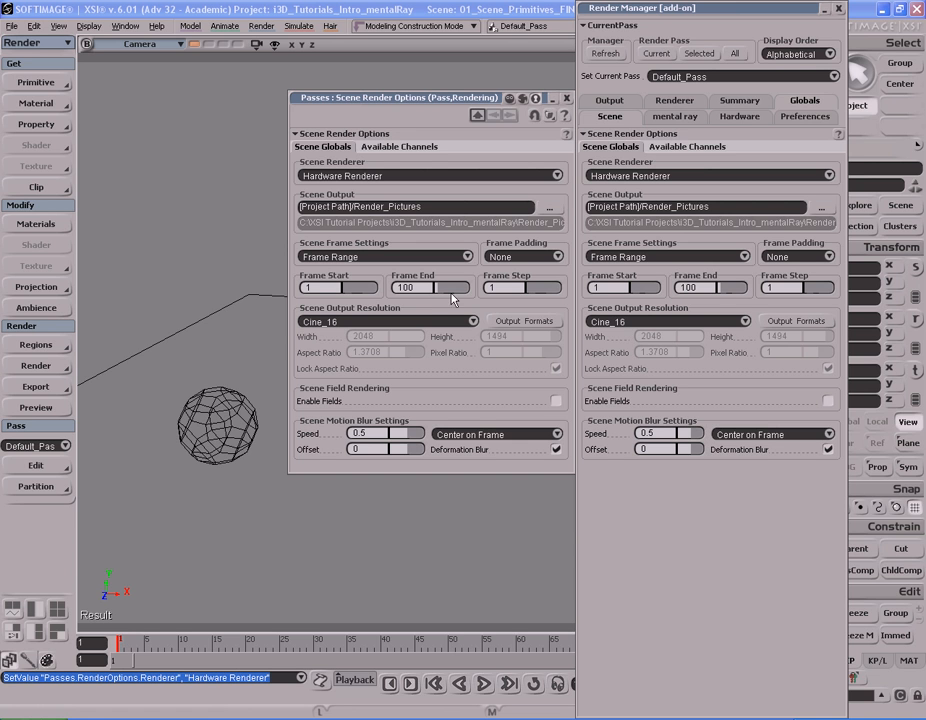
pyautogui.moveTo(438, 287); pyautogui.dragTo(445, 287)
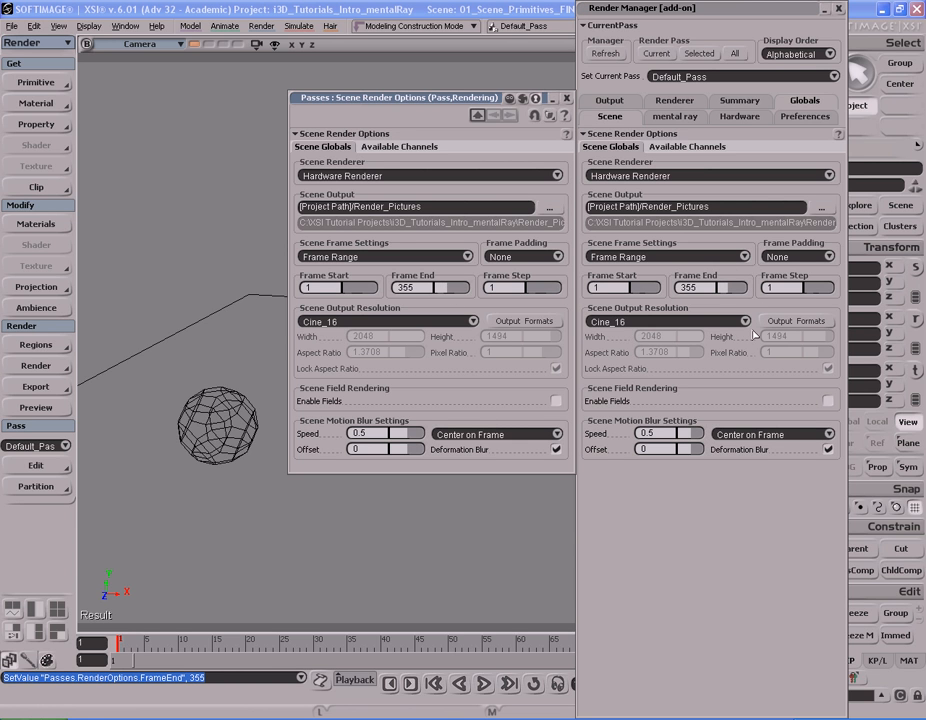
# Step: Set the scene's frame end to 100 and its scene renderer to mental ray
pyautogui.click(416, 287)
pyautogui.write('100')
pyautogui.press('Return')
pyautogui.click(450, 177)
pyautogui.click(445, 187)
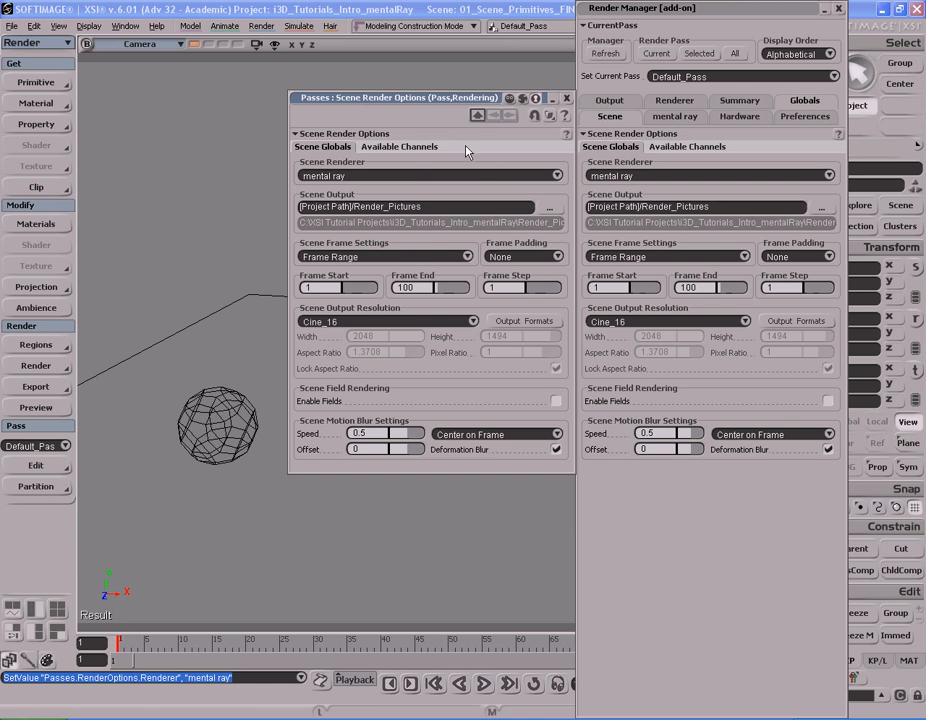
pyautogui.click(36, 366)
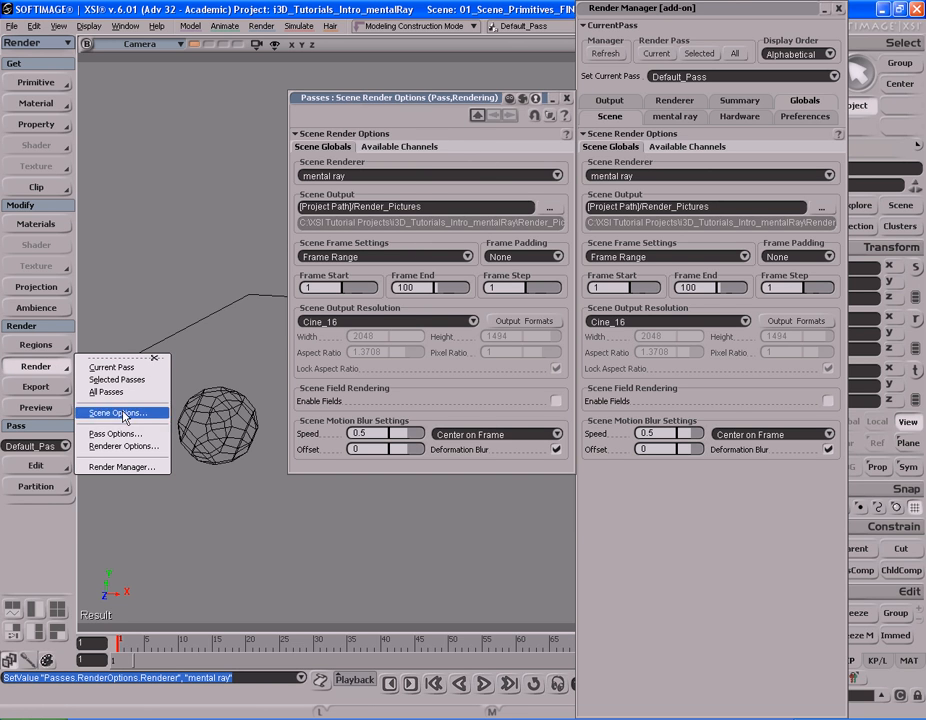
pyautogui.click(179, 270)
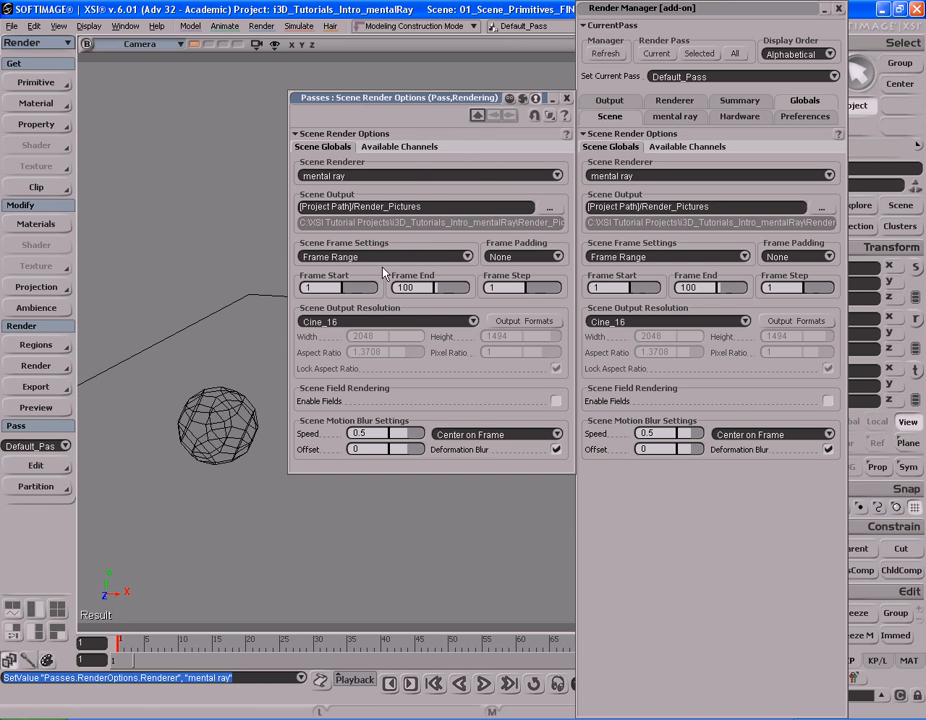
pyautogui.click(728, 14)
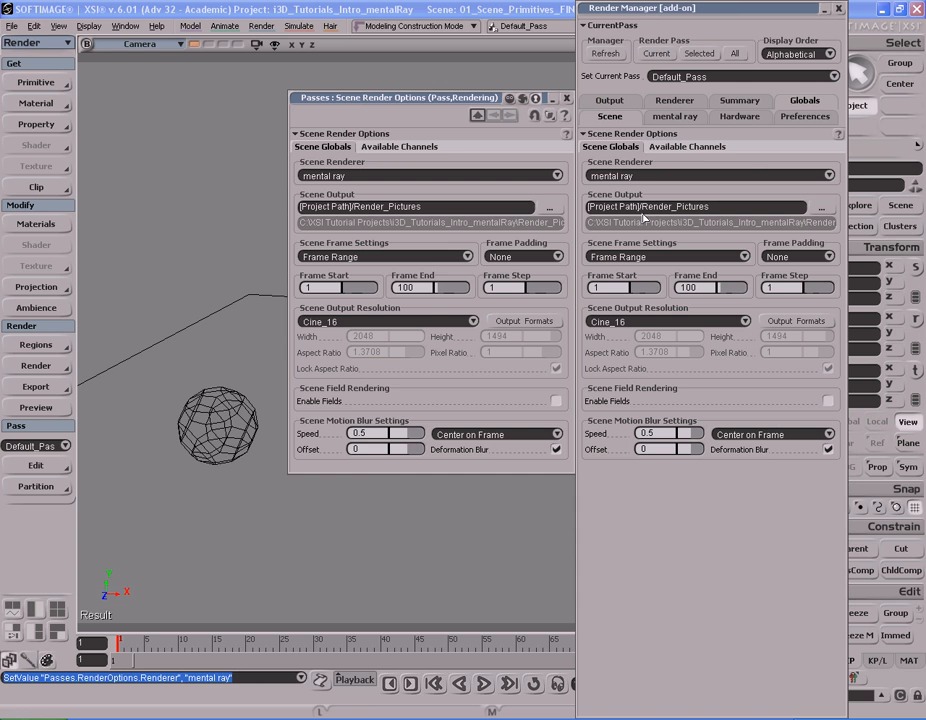
# Step: Close the Scene Render Options window and review the available render channels in the Render Manager's scene options
pyautogui.click(566, 98)
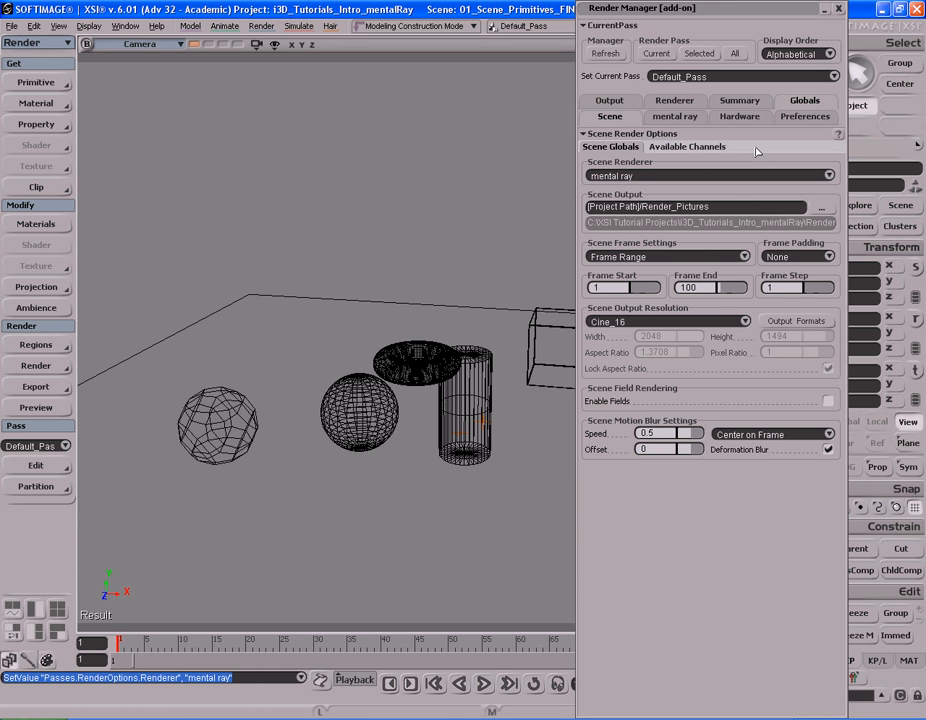
pyautogui.click(688, 148)
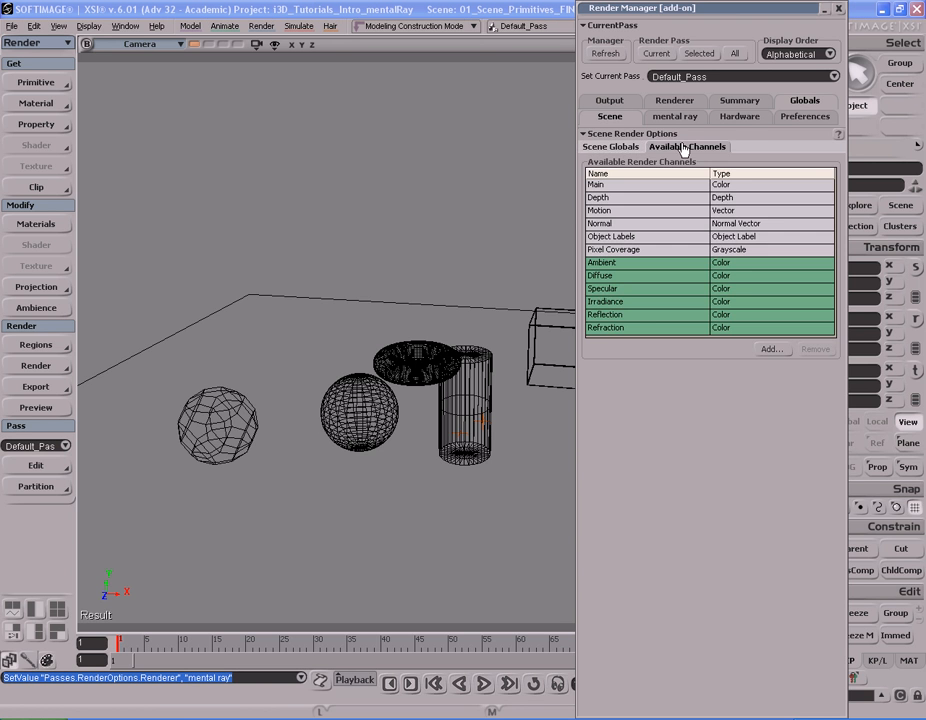
pyautogui.click(611, 148)
pyautogui.click(686, 149)
pyautogui.click(656, 150)
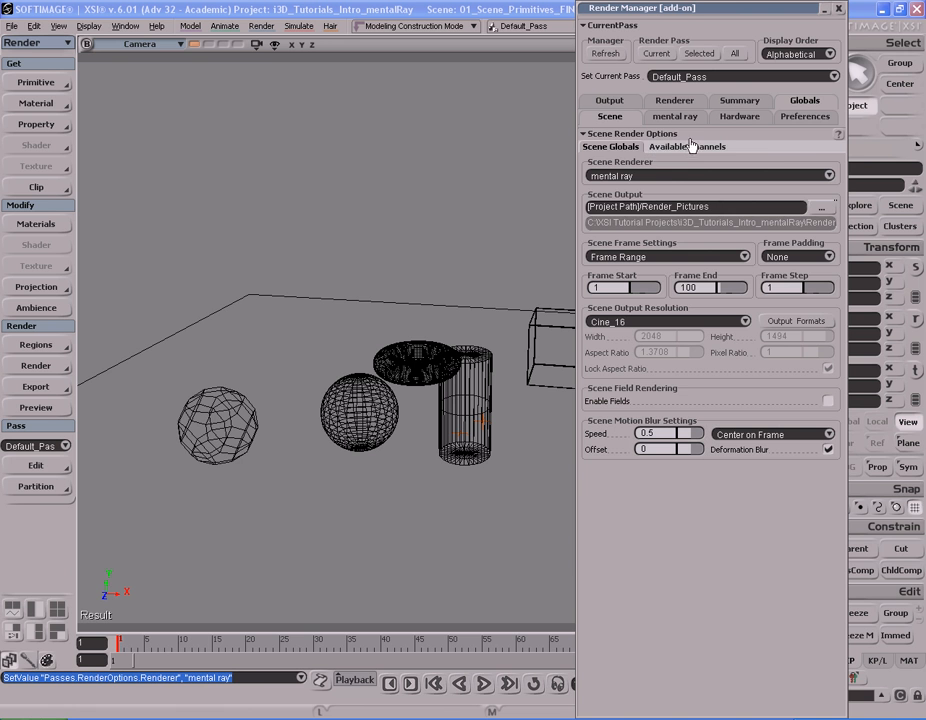
# Step: Show the Renderer settings in the Render Manager and align it side by side with the mental ray render options window
pyautogui.click(677, 101)
pyautogui.moveTo(707, 14); pyautogui.dragTo(434, 14)
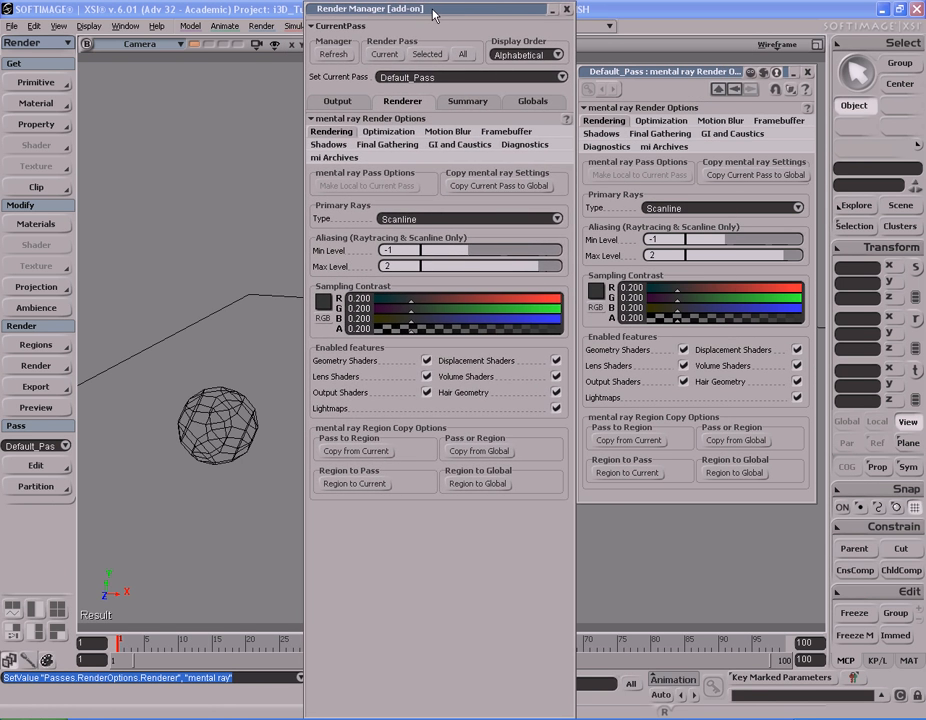
pyautogui.moveTo(668, 78); pyautogui.dragTo(667, 88)
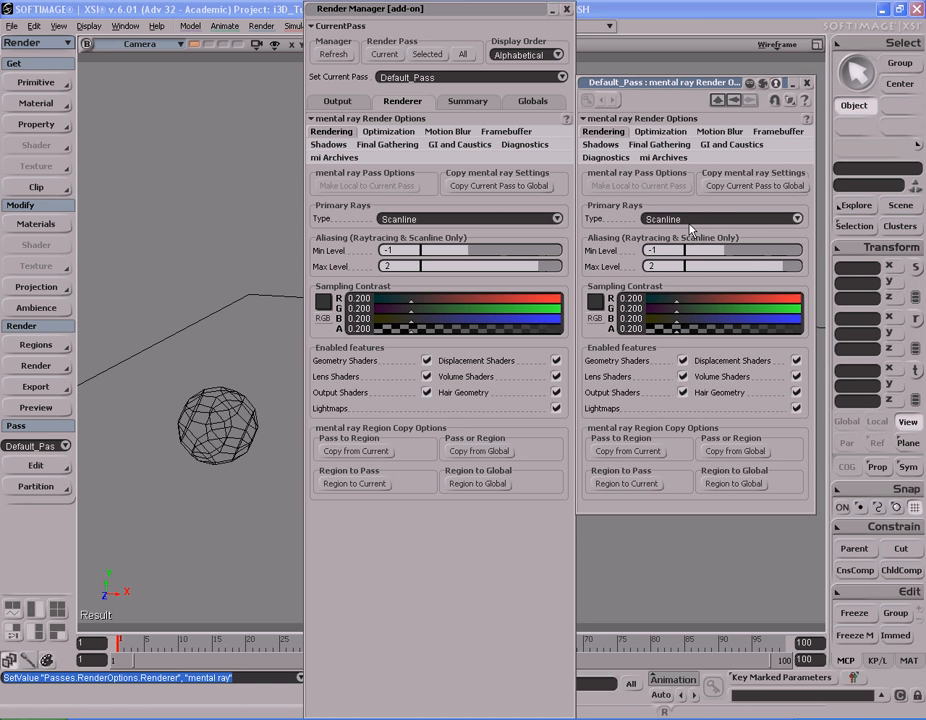
pyautogui.click(36, 386)
pyautogui.click(36, 366)
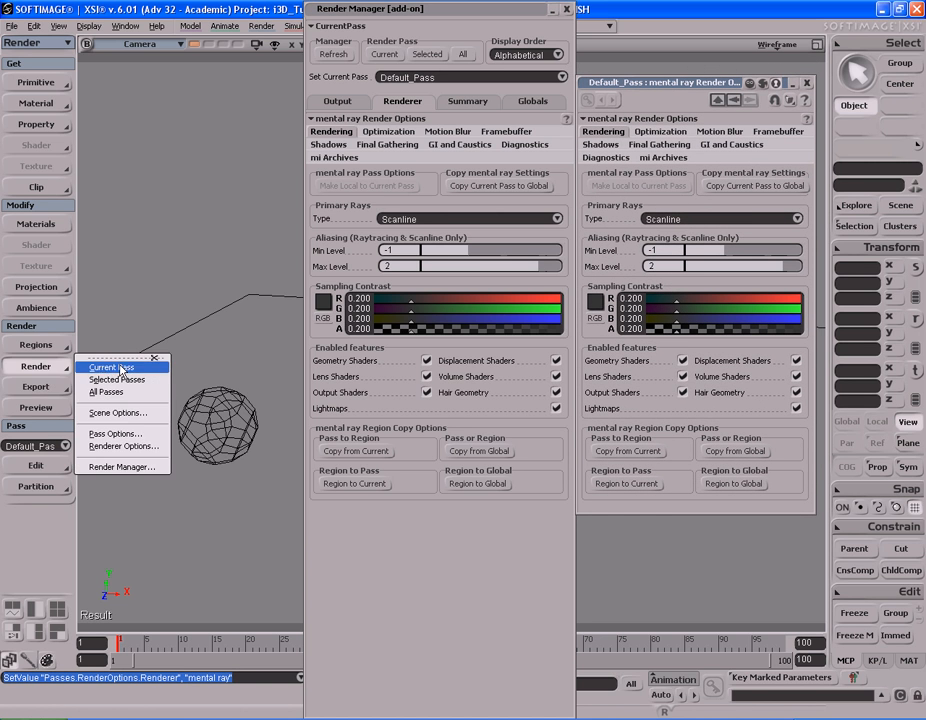
pyautogui.click(702, 84)
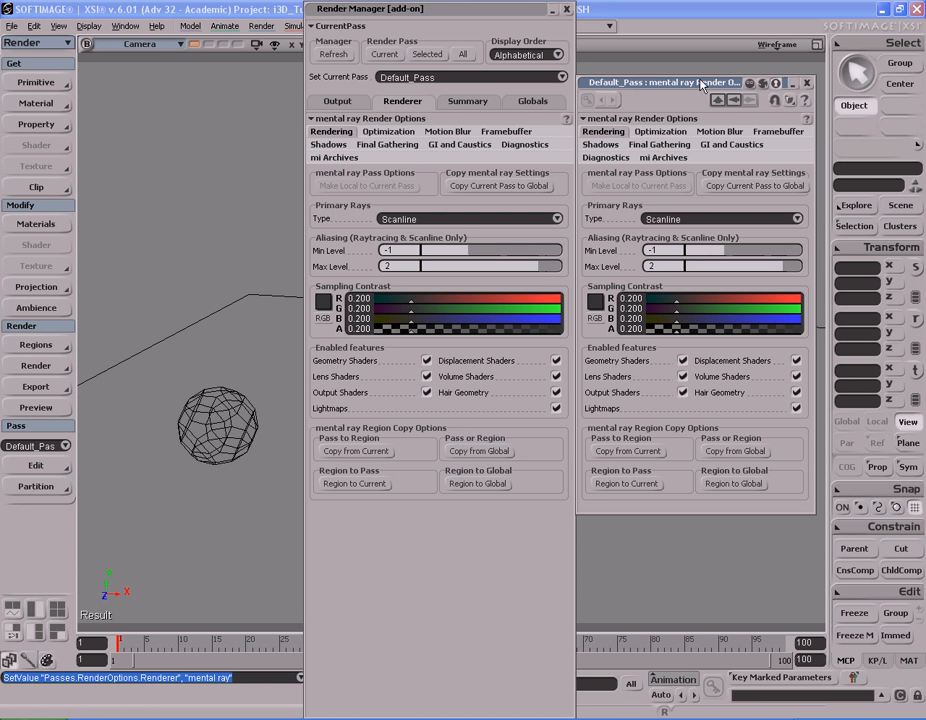
# Step: Set the mental ray aliasing Min Level of Default_Pass to 0 in the Render Manager
pyautogui.click(480, 251)
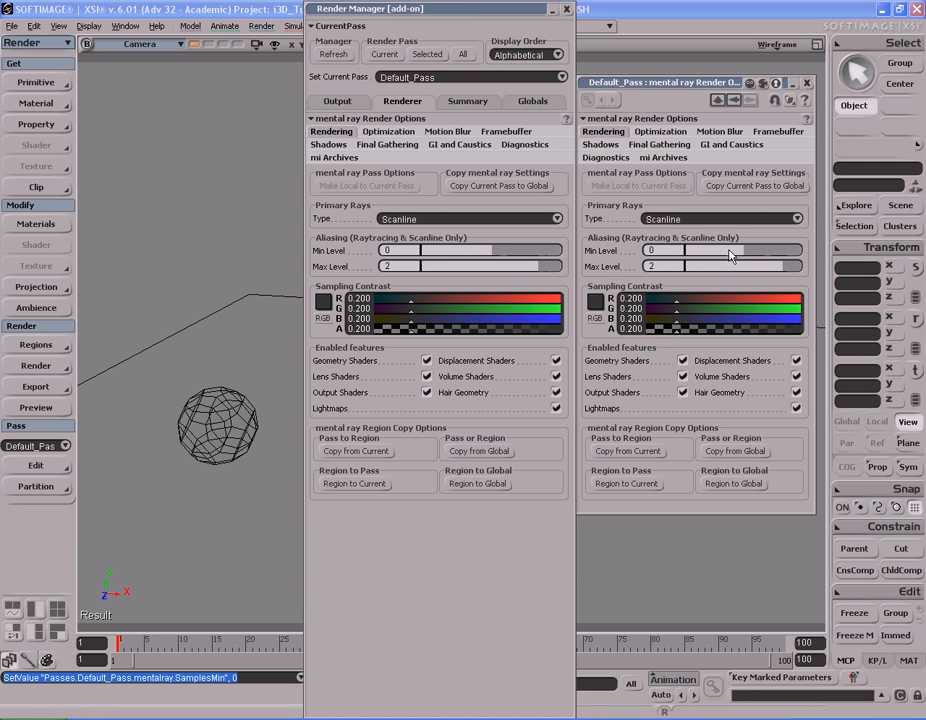
# Step: Set the aliasing Min Level to -1 and Max Level to 0 in Default_Pass's separate mental ray render options window
pyautogui.moveTo(776, 272)
pyautogui.mouseDown()
pyautogui.moveTo(705, 267)
pyautogui.moveTo(801, 267)
pyautogui.moveTo(709, 265)
pyautogui.moveTo(785, 267)
pyautogui.mouseUp()
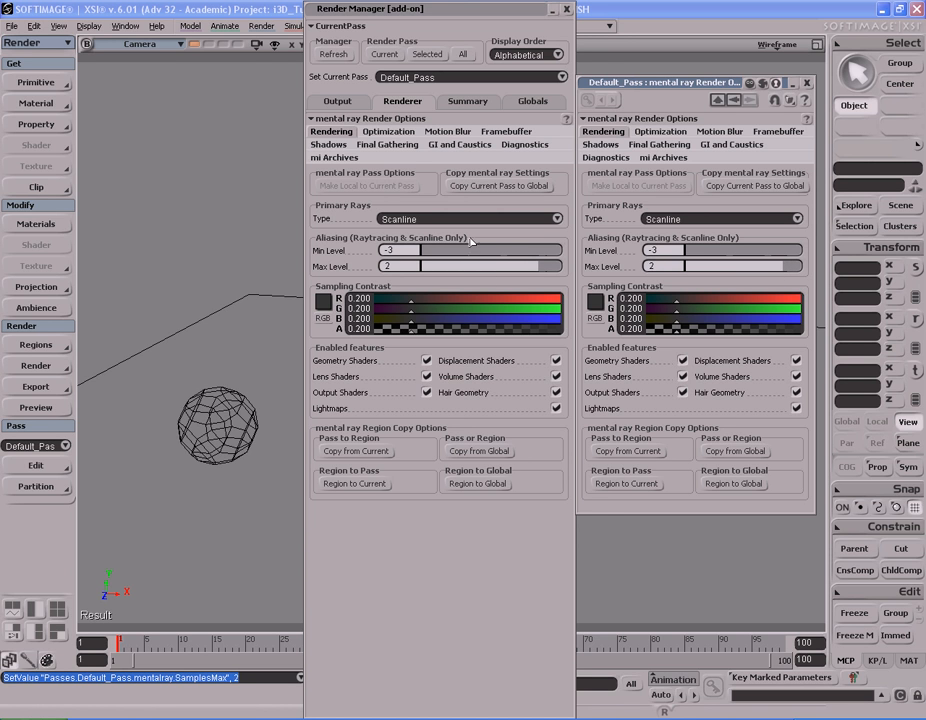
pyautogui.click(741, 265)
pyautogui.click(725, 252)
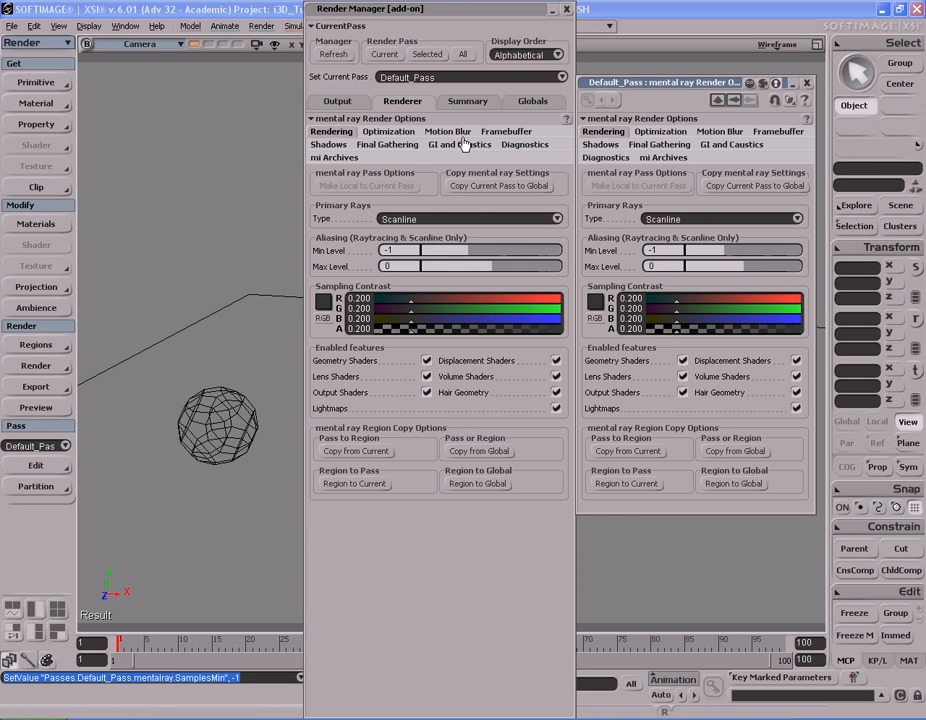
# Step: Review the mental ray option categories from Optimization to Final Gathering in the Render Manager, and close the separate mental ray options window
pyautogui.click(388, 131)
pyautogui.click(460, 132)
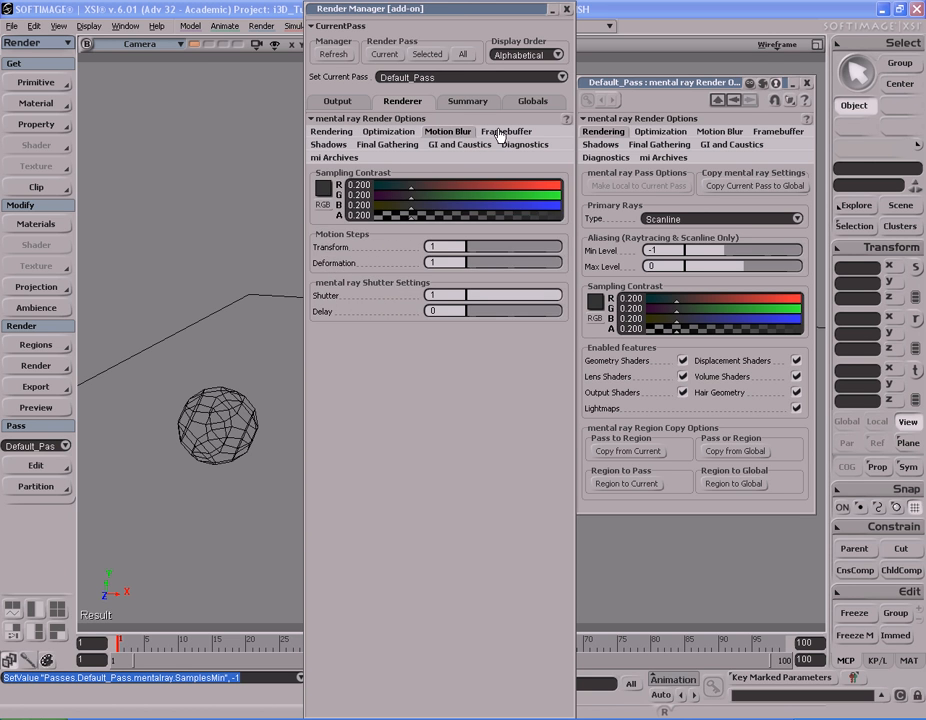
pyautogui.click(495, 133)
pyautogui.click(458, 146)
pyautogui.click(390, 146)
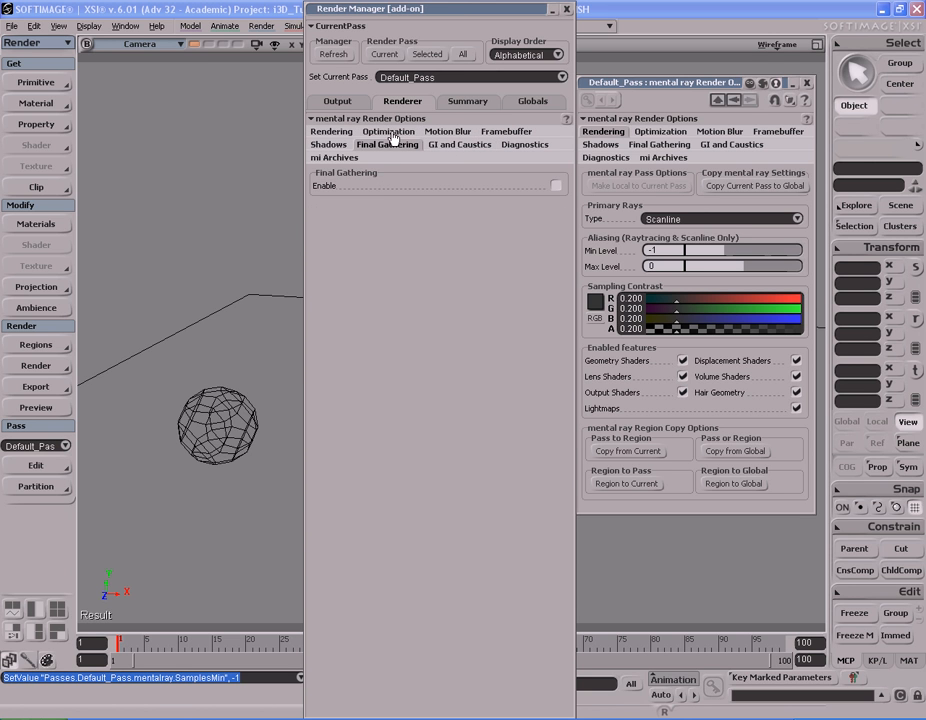
pyautogui.click(388, 132)
pyautogui.click(332, 132)
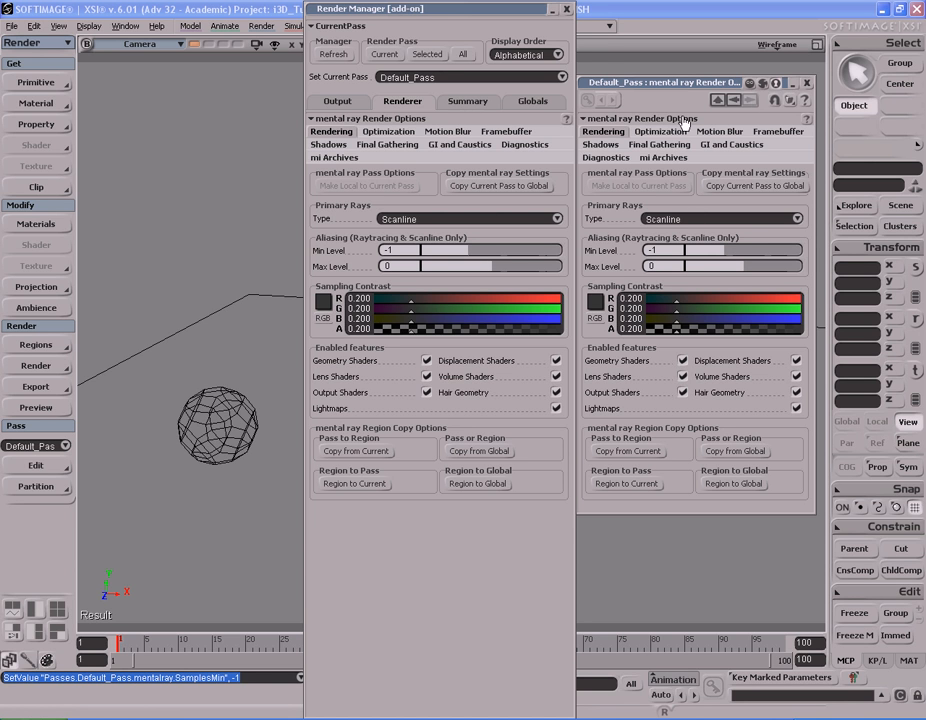
pyautogui.click(807, 84)
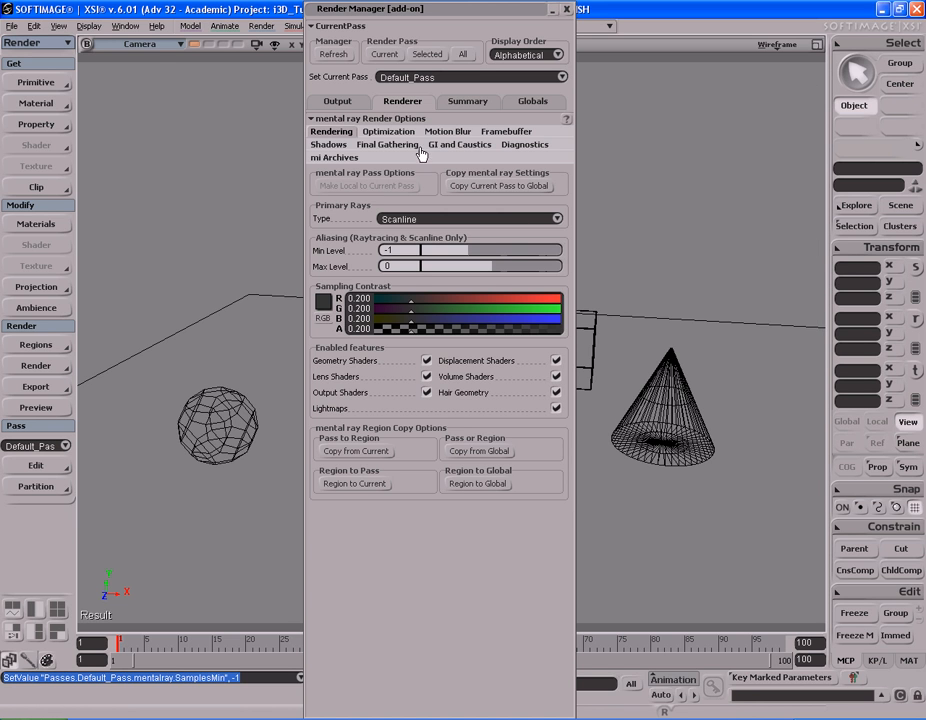
# Step: Compare the Render Manager's settings summary grouped by pass with the one grouped by type
pyautogui.click(468, 102)
pyautogui.click(410, 135)
pyautogui.click(352, 132)
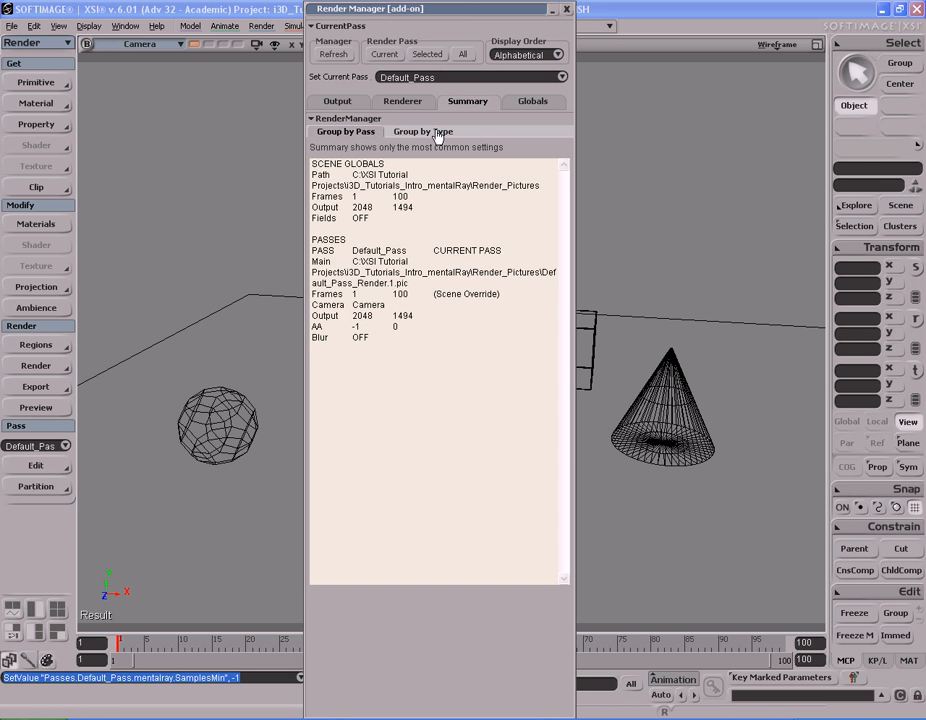
pyautogui.click(432, 134)
pyautogui.click(352, 134)
pyautogui.click(424, 133)
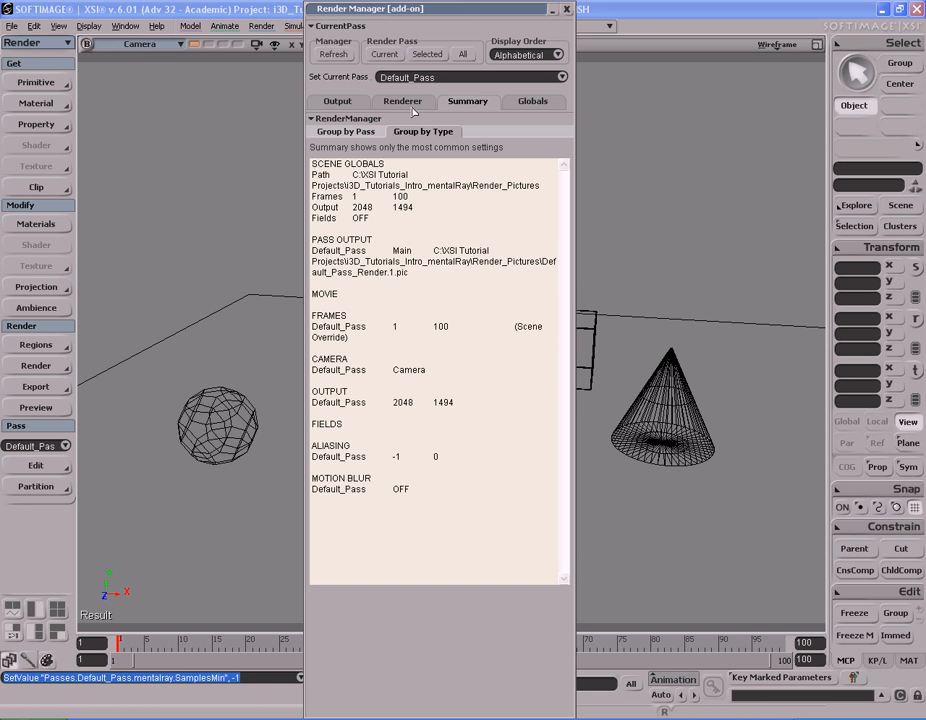
# Step: Look through the Render Manager's output, renderer and global settings, and show the settings summary grouped by pass
pyautogui.click(352, 104)
pyautogui.click(402, 102)
pyautogui.click(472, 104)
pyautogui.click(345, 102)
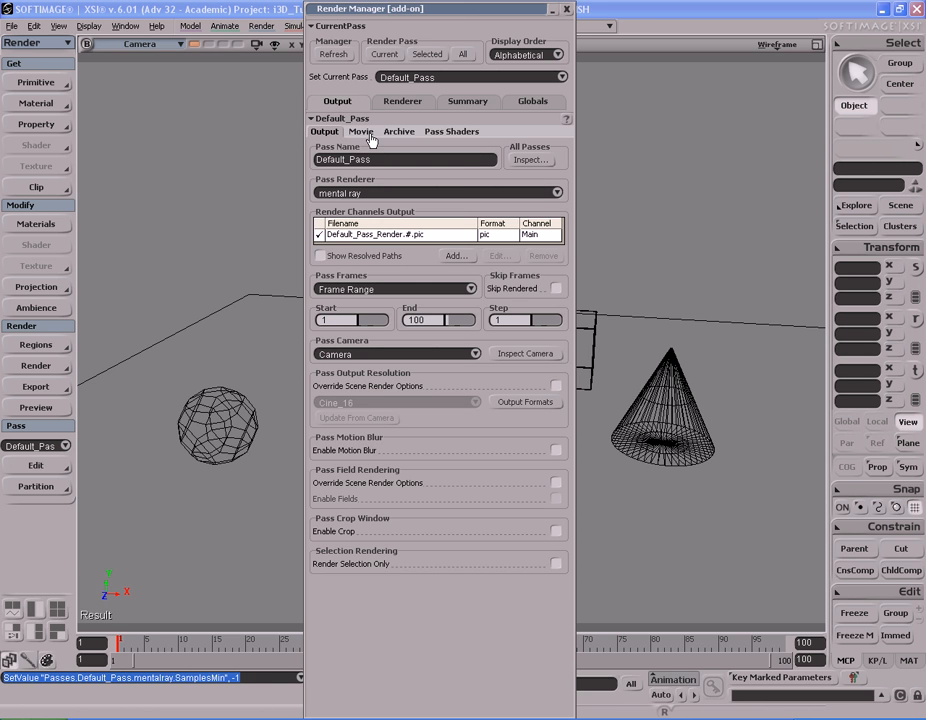
pyautogui.click(400, 103)
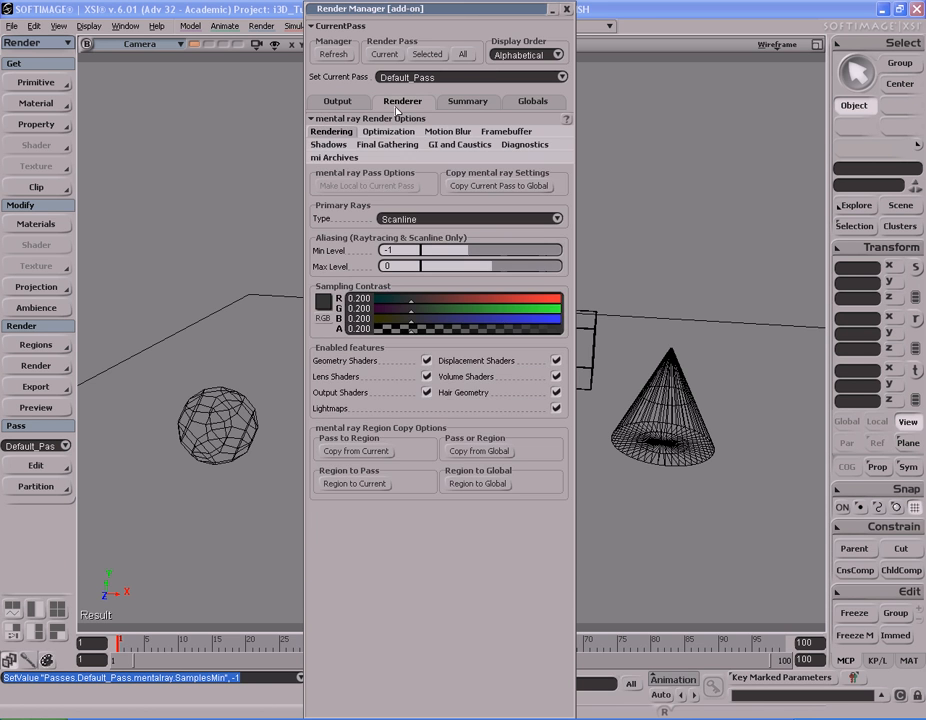
pyautogui.click(532, 102)
pyautogui.click(470, 104)
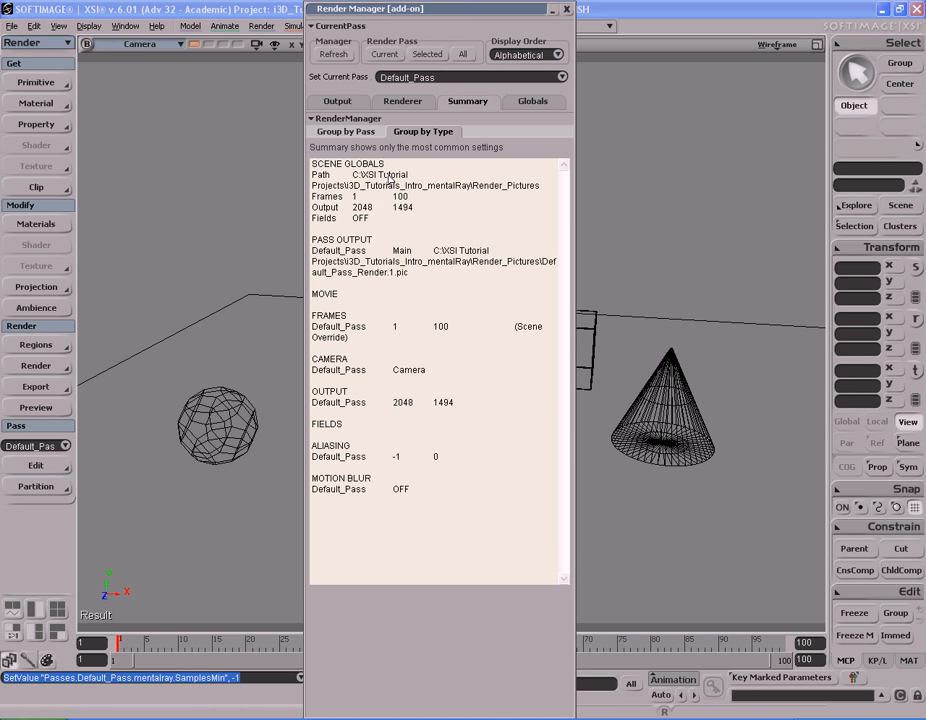
pyautogui.click(368, 140)
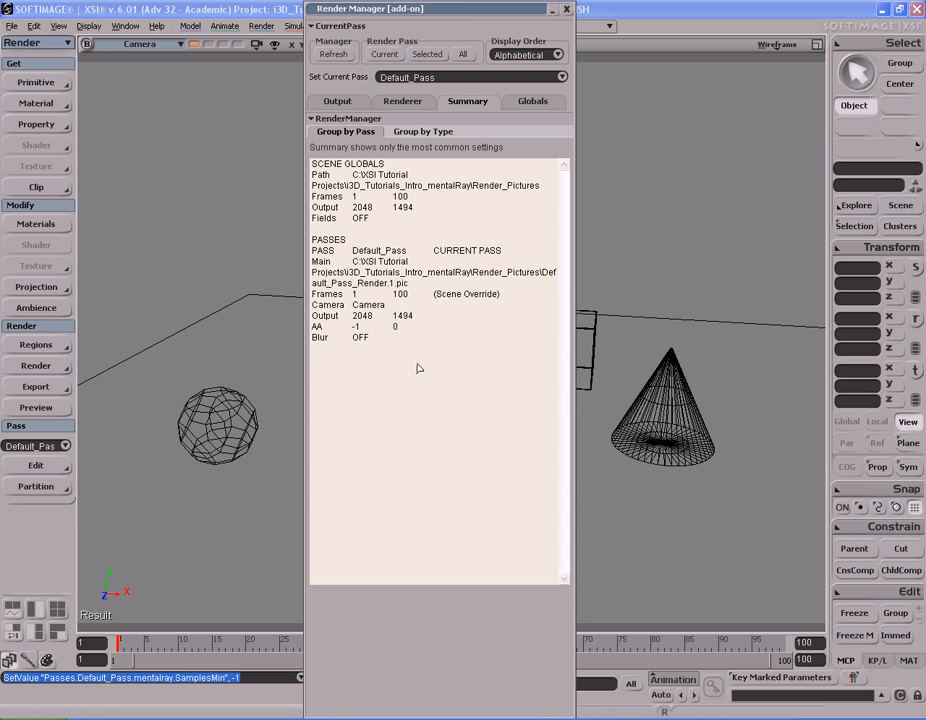
# Step: Examine the global scene, mental ray and hardware render options and compare them with the current pass's renderer settings
pyautogui.click(541, 103)
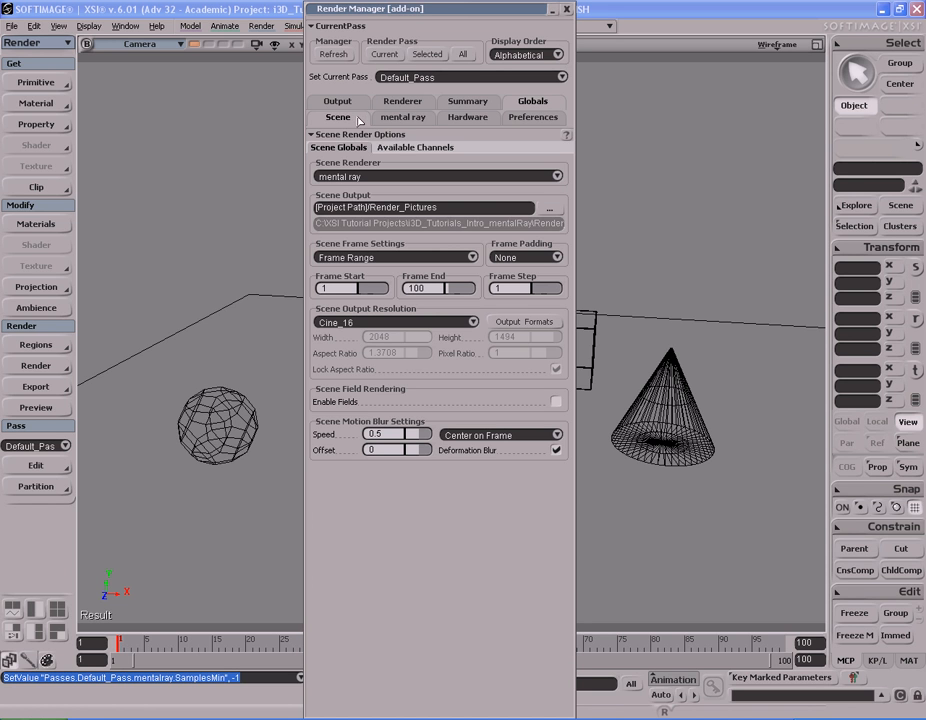
pyautogui.click(405, 119)
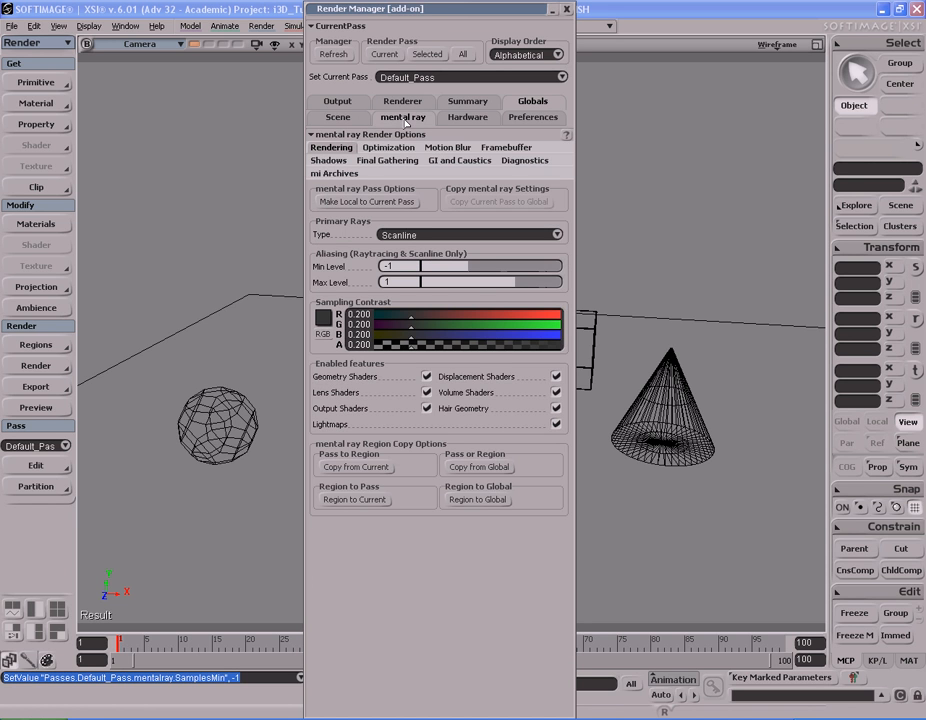
pyautogui.click(466, 118)
pyautogui.click(403, 119)
pyautogui.click(414, 104)
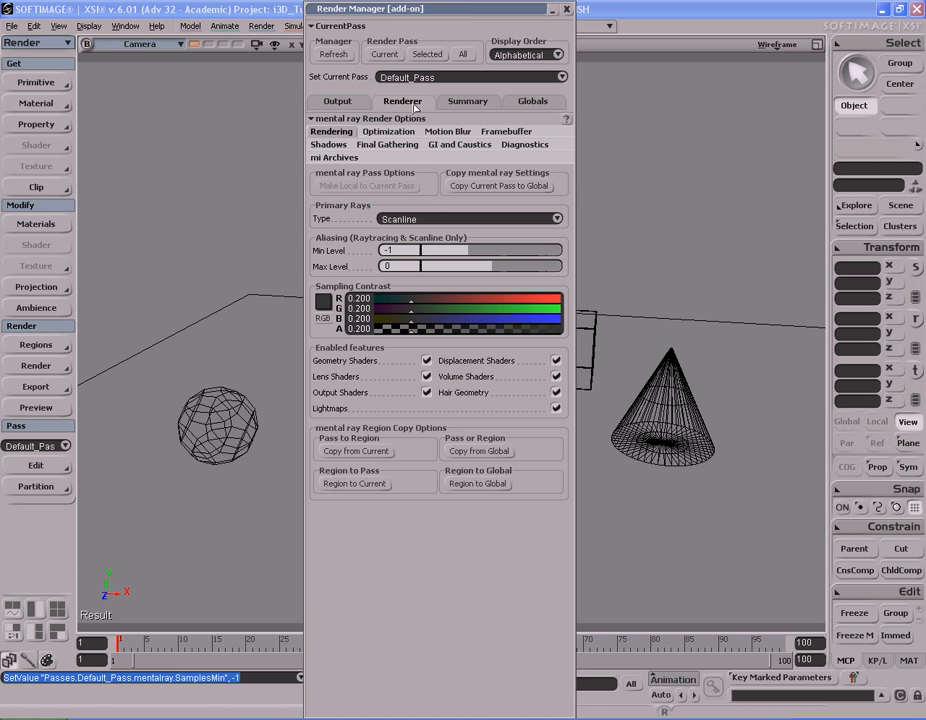
pyautogui.click(414, 106)
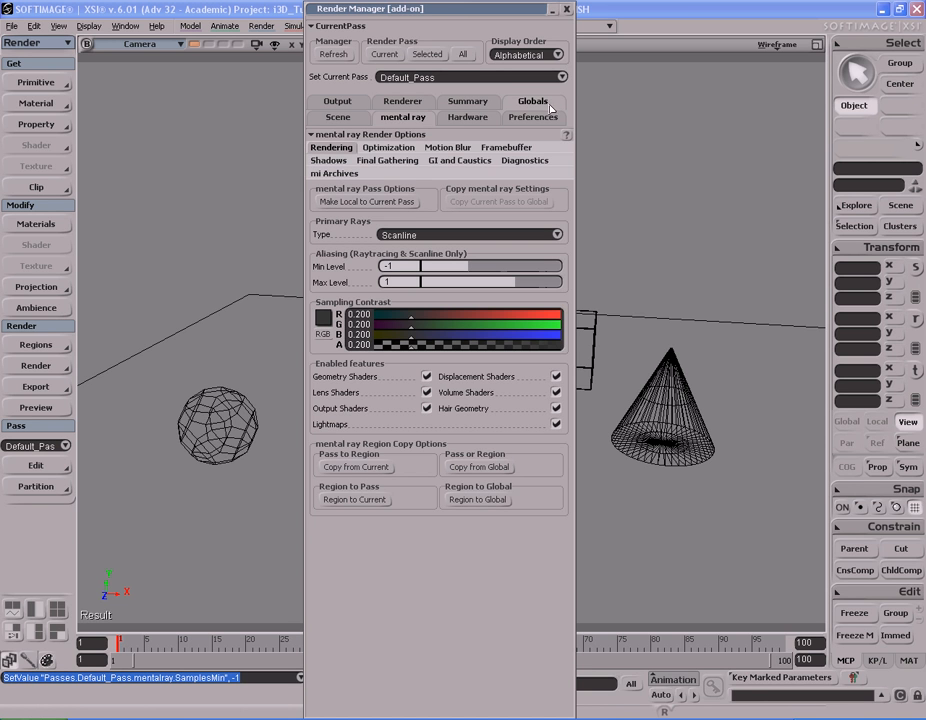
pyautogui.click(484, 121)
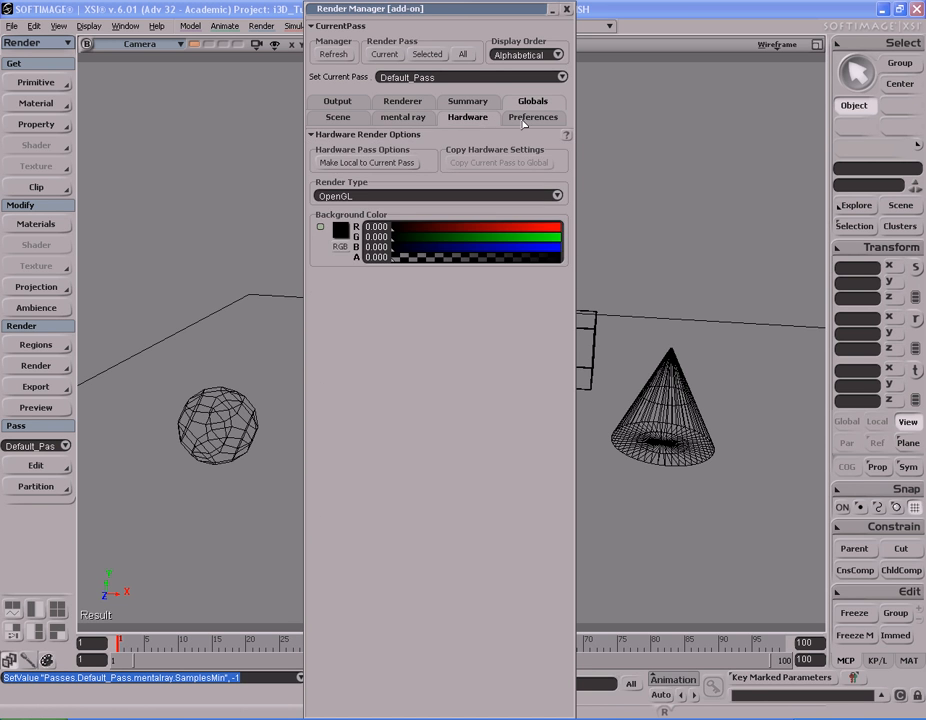
# Step: Choose OpenEXR (.exr) as the default color output image format in the Render Manager's rendering preferences
pyautogui.click(523, 120)
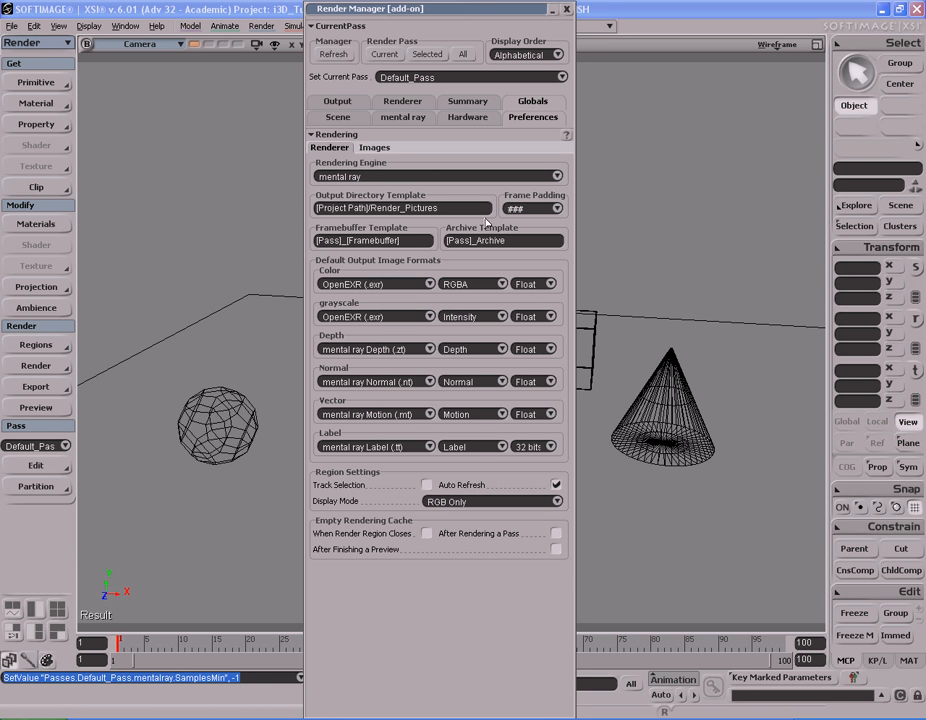
pyautogui.click(429, 285)
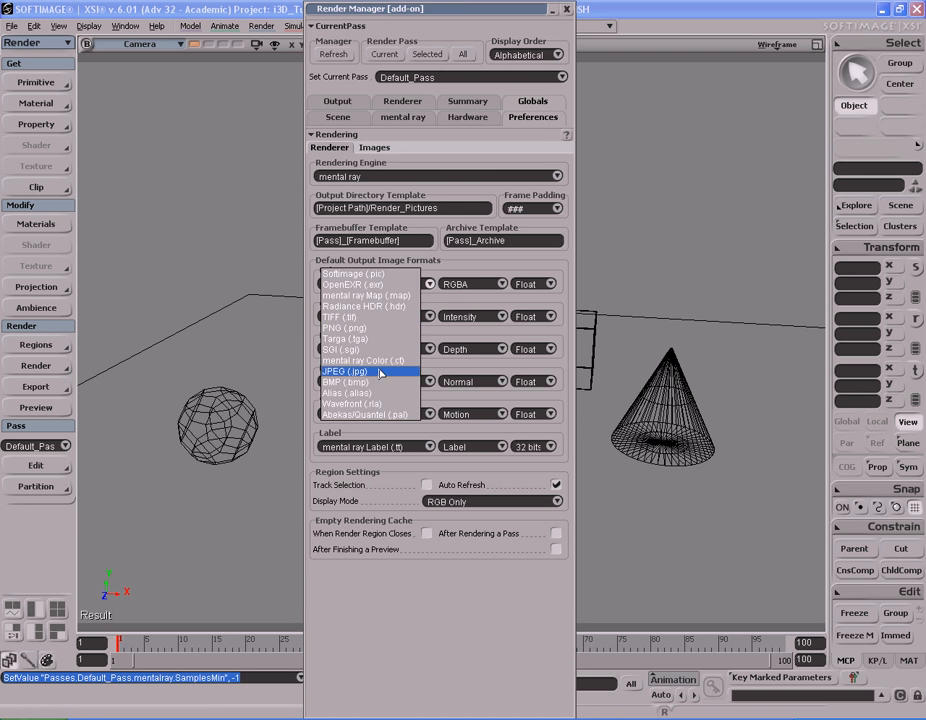
pyautogui.click(393, 285)
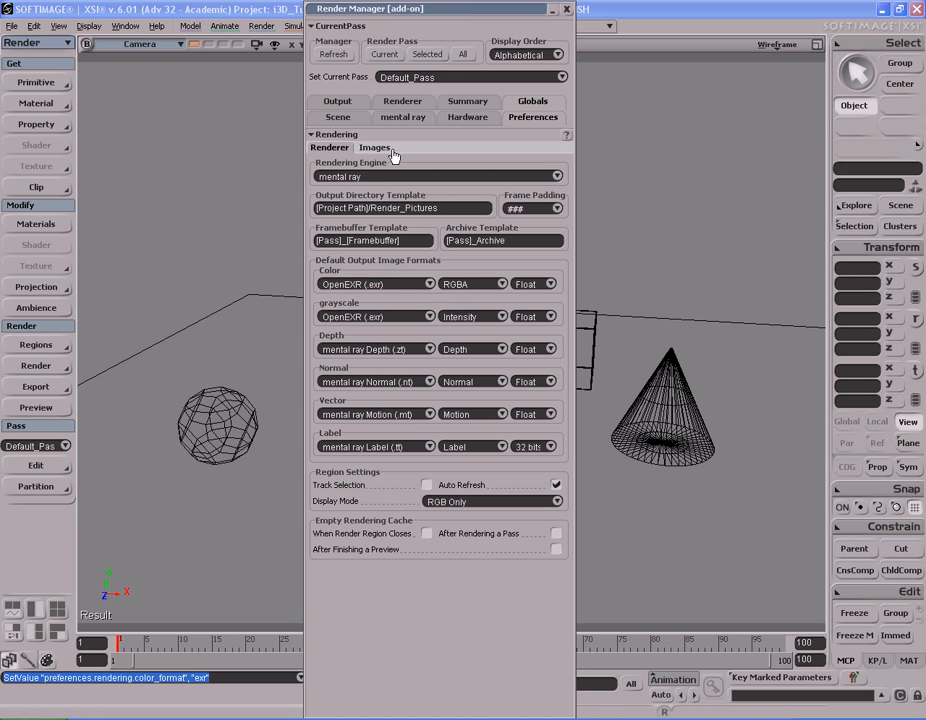
# Step: Review the global hardware, mental ray and scene render options again, and return to Default_Pass's output settings
pyautogui.click(463, 120)
pyautogui.click(429, 125)
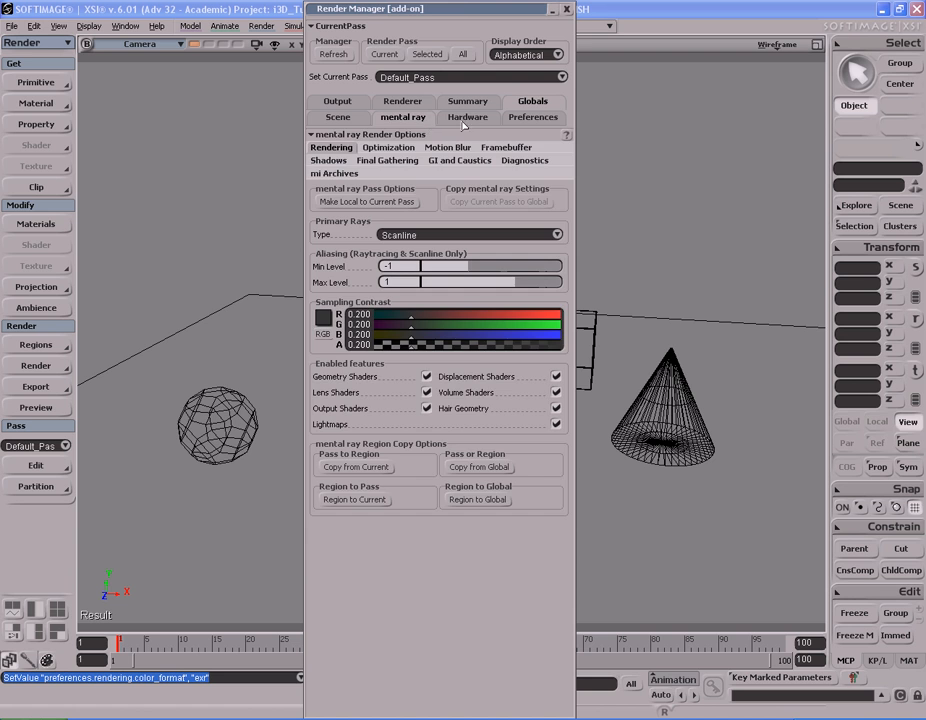
pyautogui.click(448, 122)
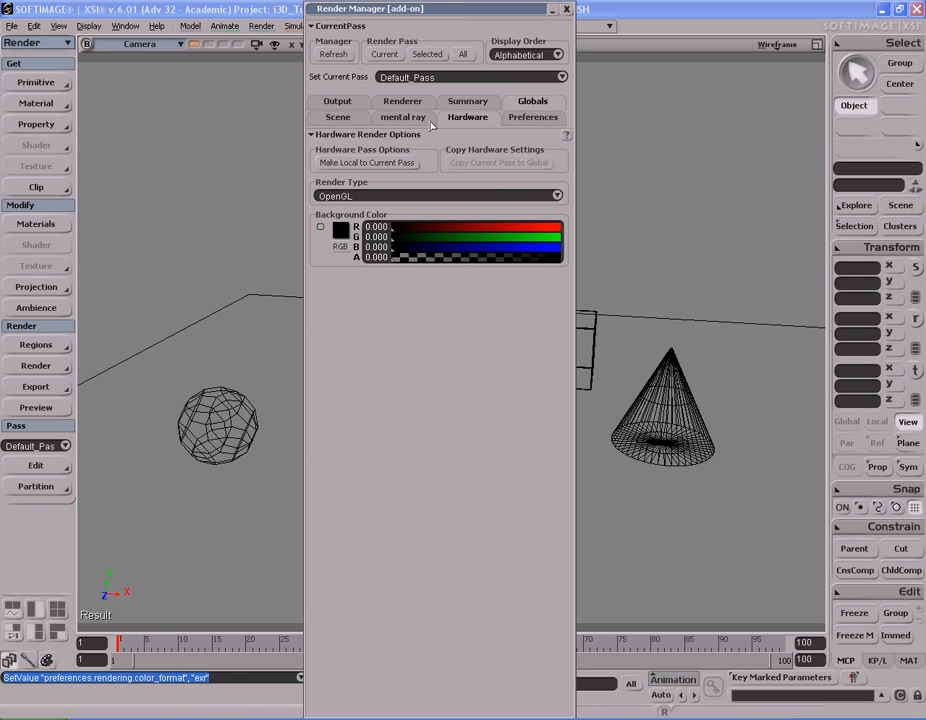
pyautogui.click(429, 123)
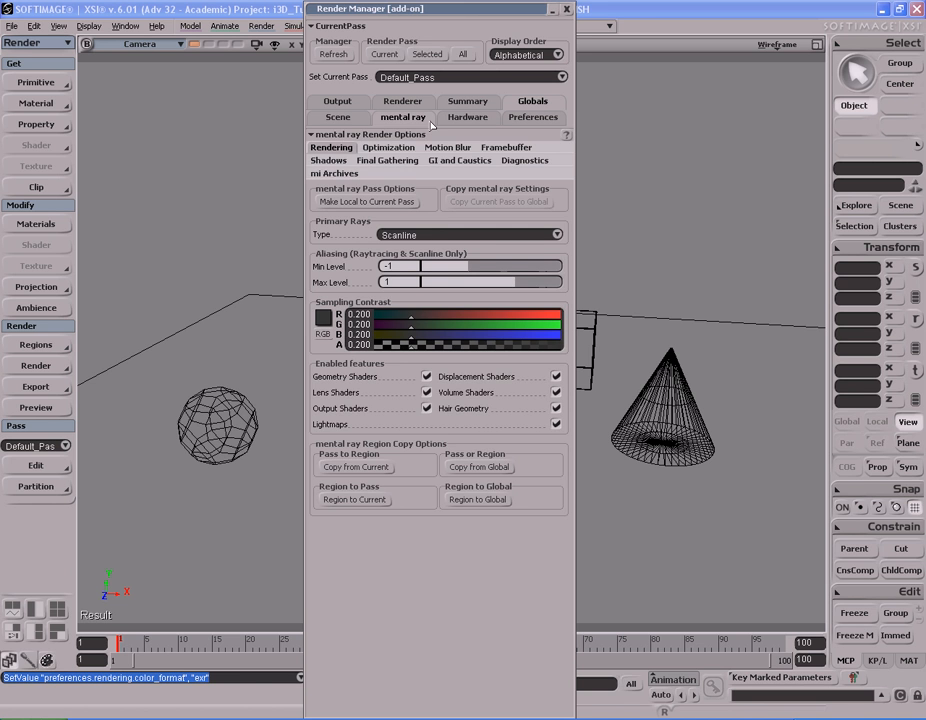
pyautogui.click(358, 125)
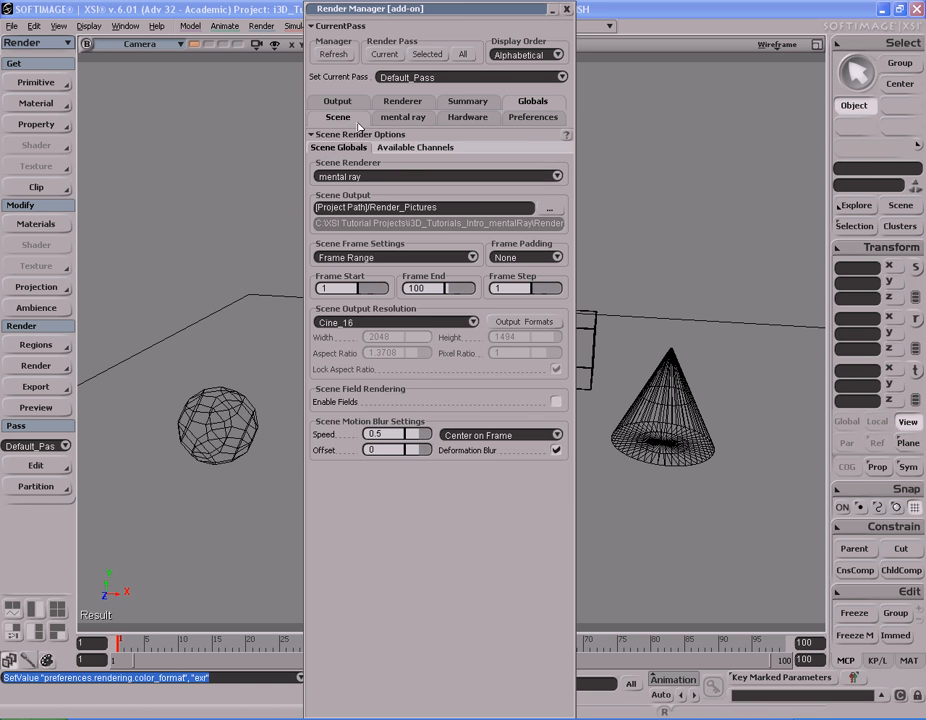
pyautogui.click(337, 101)
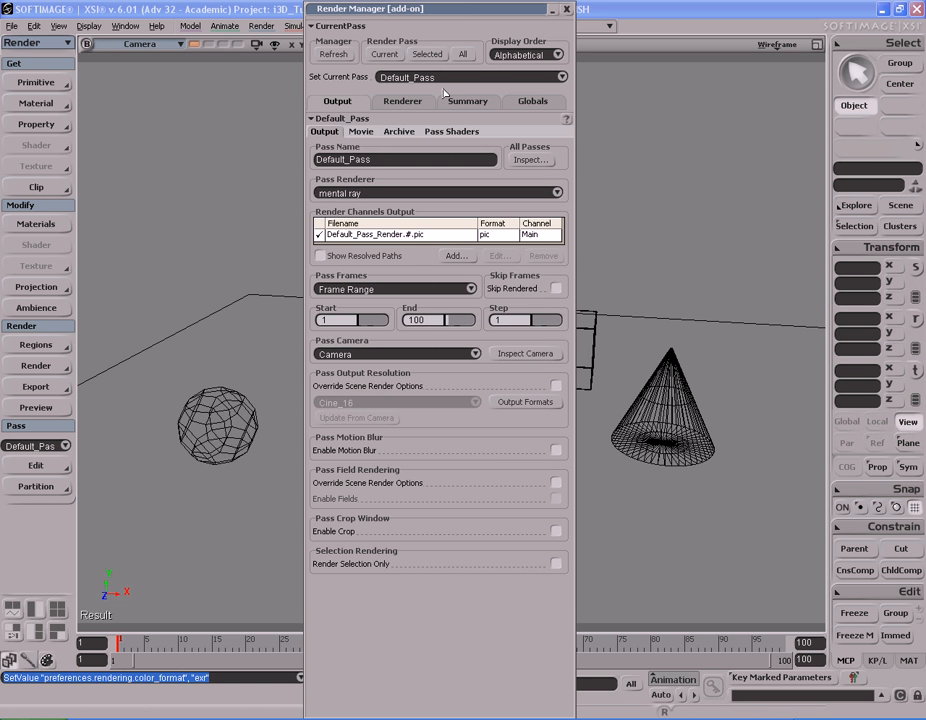
# Step: Refresh the Render Manager and select Default_Pass as the current pass
pyautogui.click(334, 55)
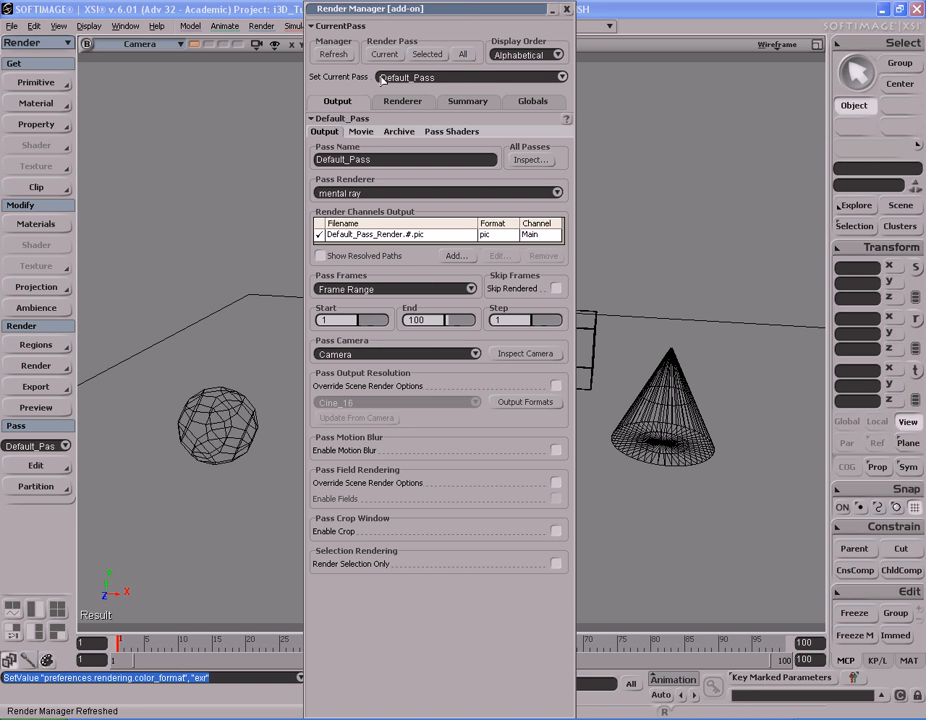
pyautogui.click(459, 78)
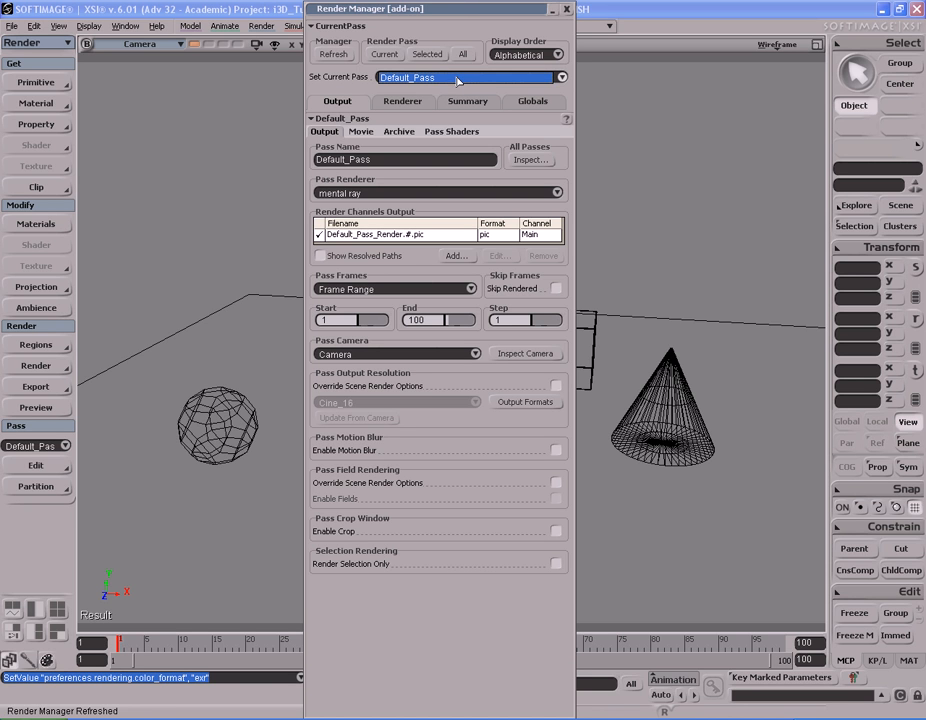
pyautogui.click(458, 80)
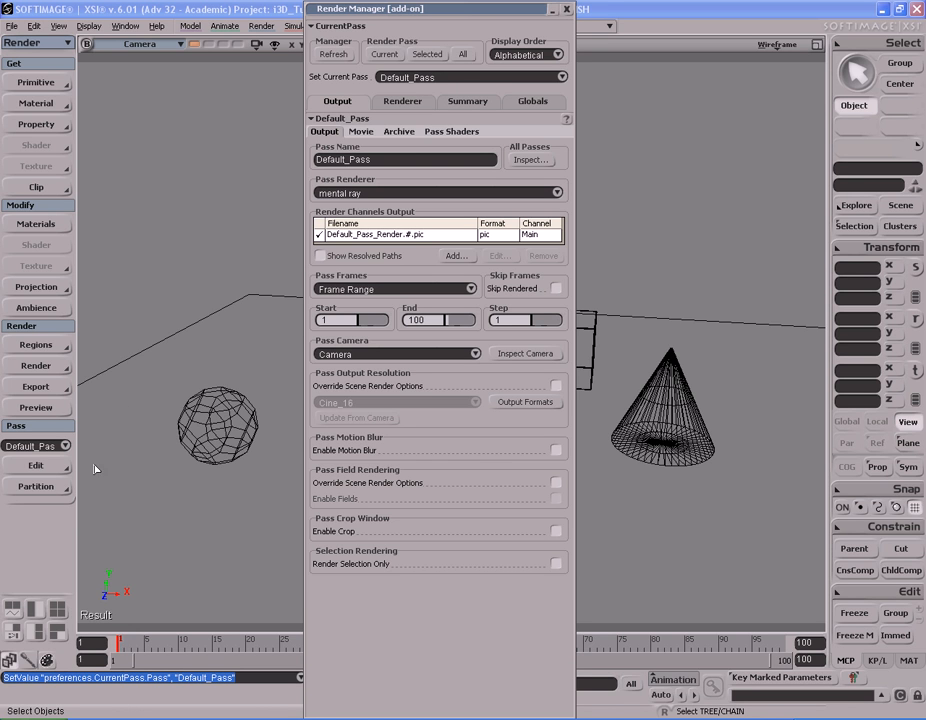
# Step: Create a new empty render pass, name it My Pass, and close its property window
pyautogui.click(35, 466)
pyautogui.moveTo(112, 479)
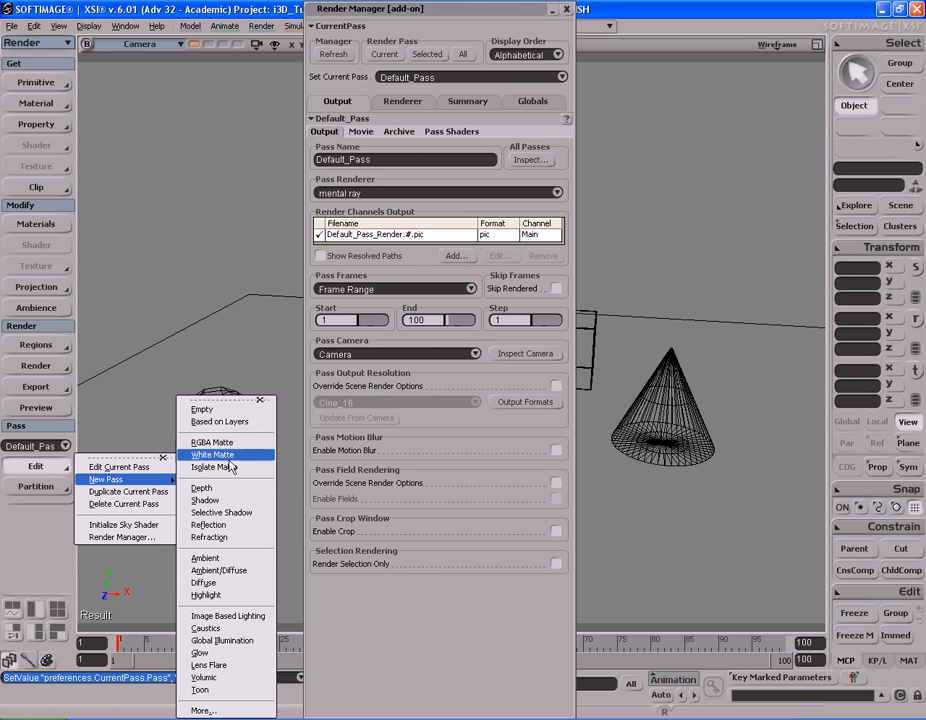
pyautogui.click(202, 410)
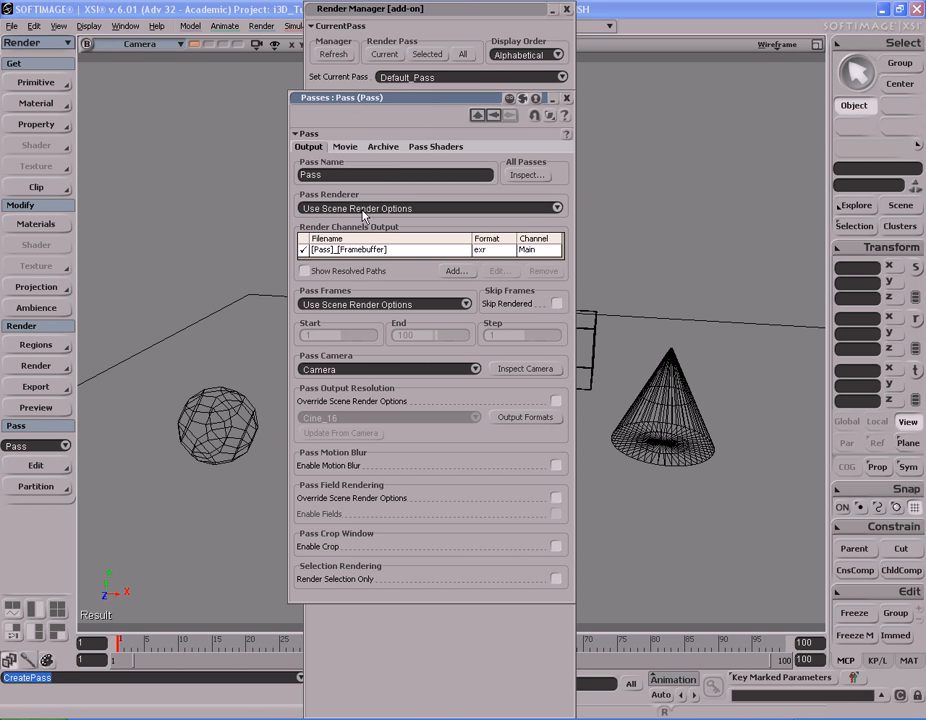
pyautogui.moveTo(340, 97); pyautogui.dragTo(148, 130)
pyautogui.click(222, 207)
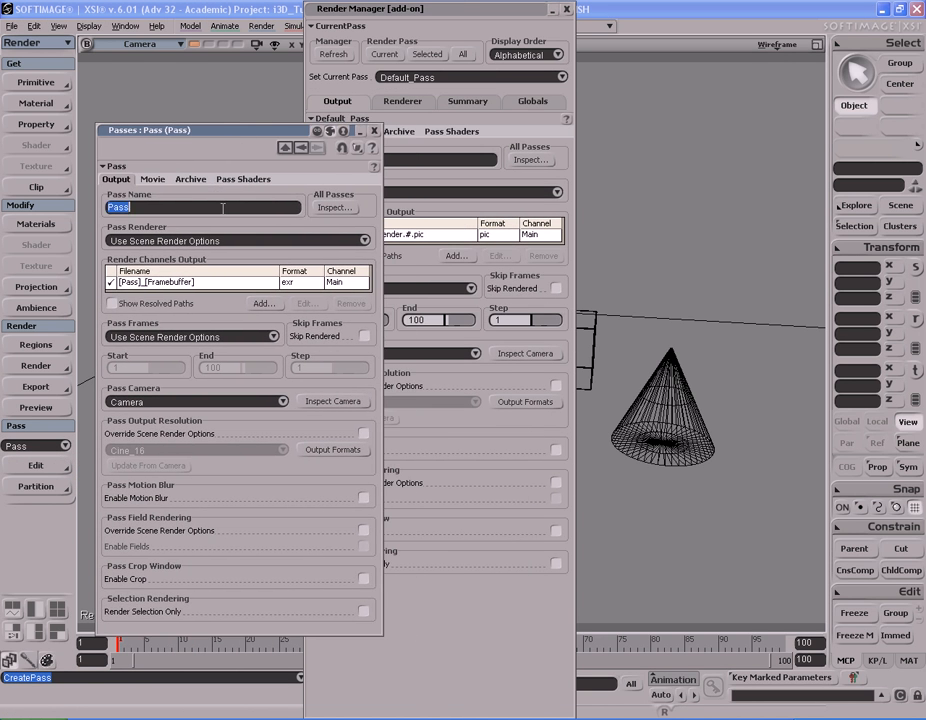
pyautogui.write('M')
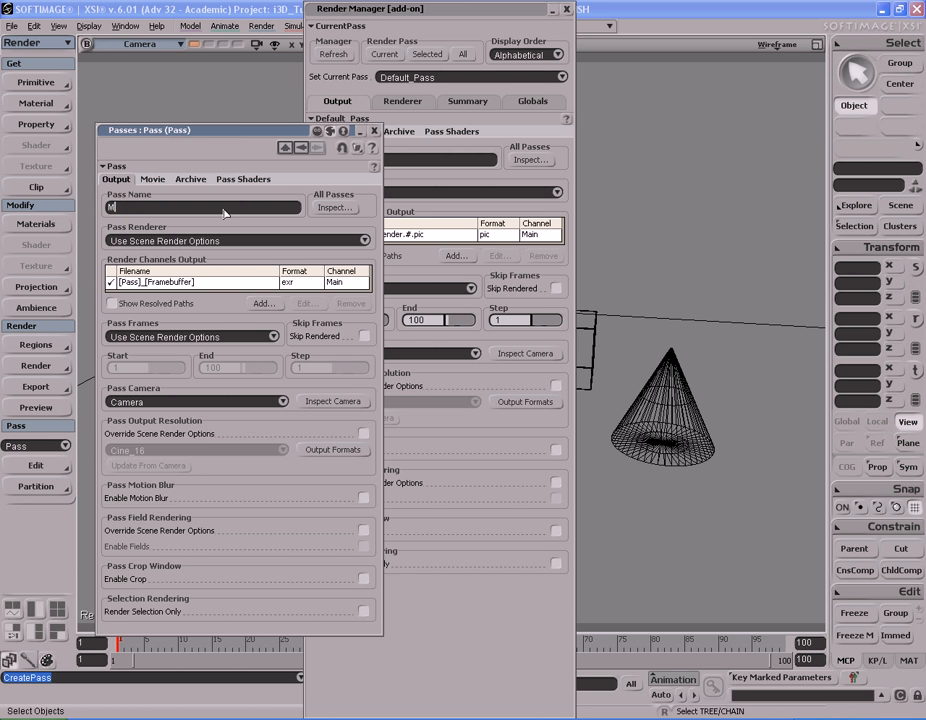
pyautogui.write('y Pass')
pyautogui.press('Return')
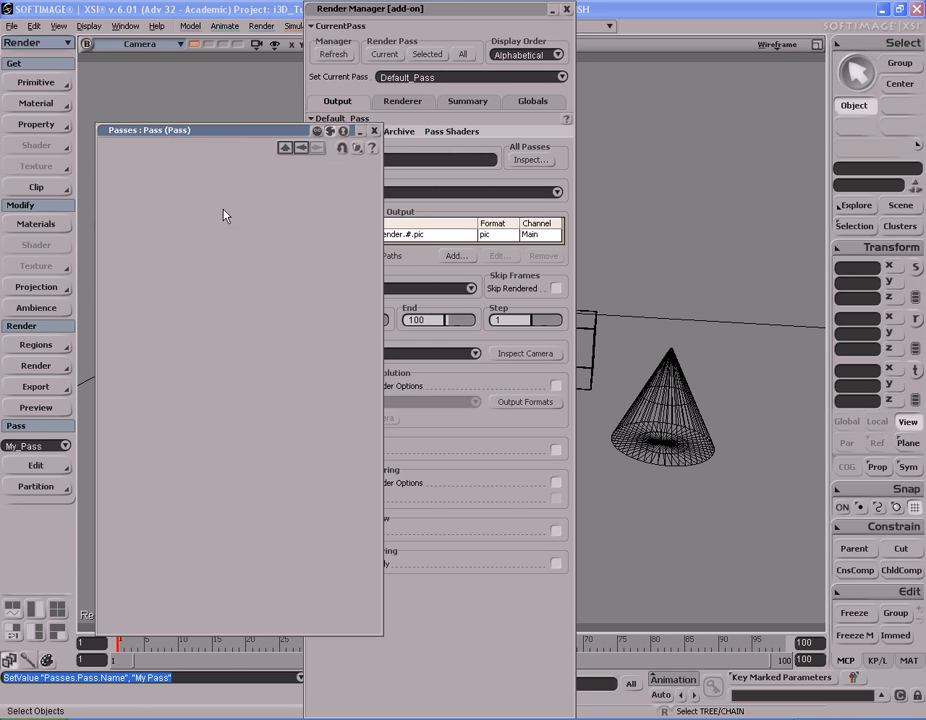
pyautogui.click(375, 134)
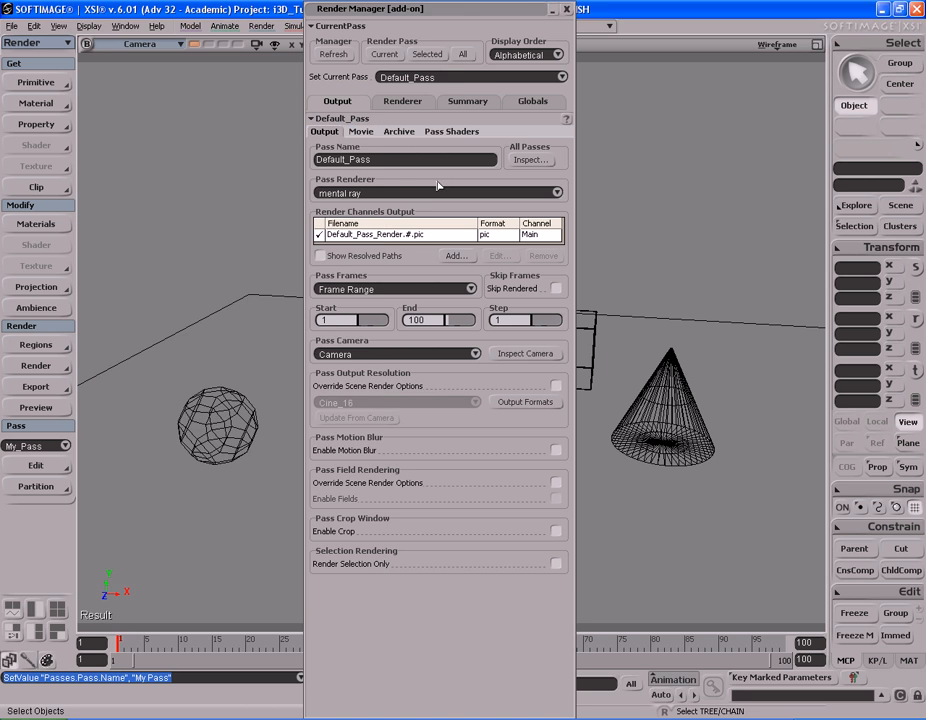
# Step: Refresh the Render Manager's list of passes and set My_Pass as the current pass
pyautogui.click(458, 80)
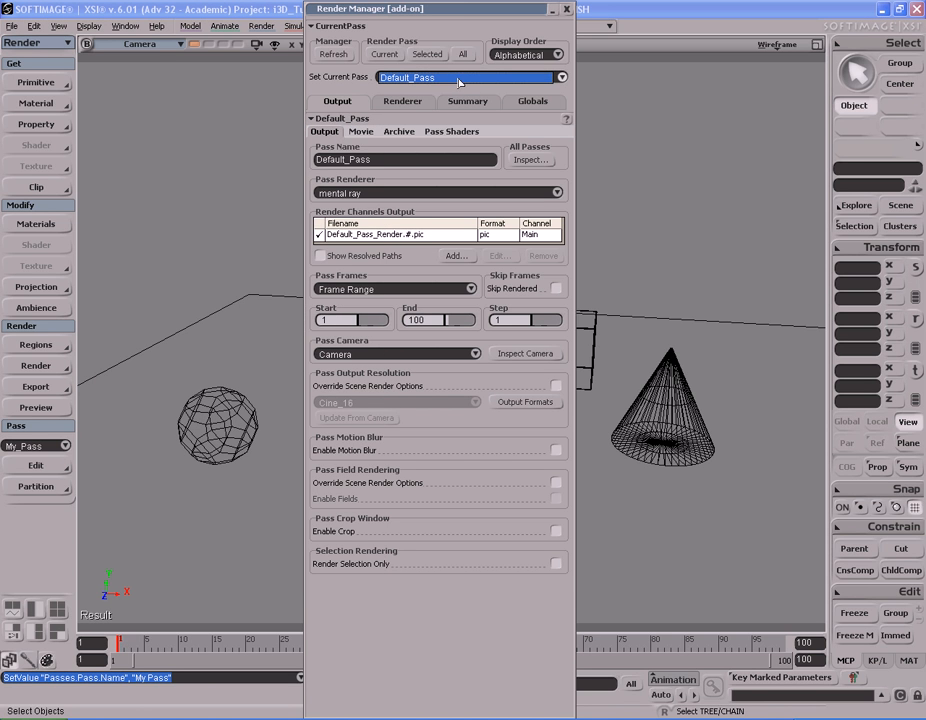
pyautogui.click(459, 81)
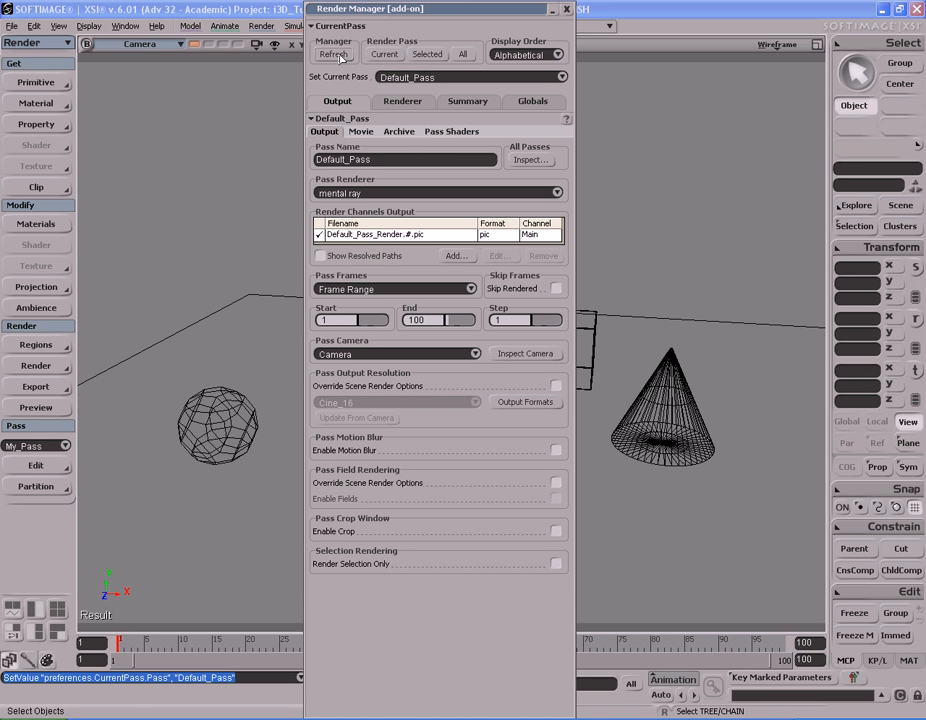
pyautogui.click(333, 55)
pyautogui.click(430, 77)
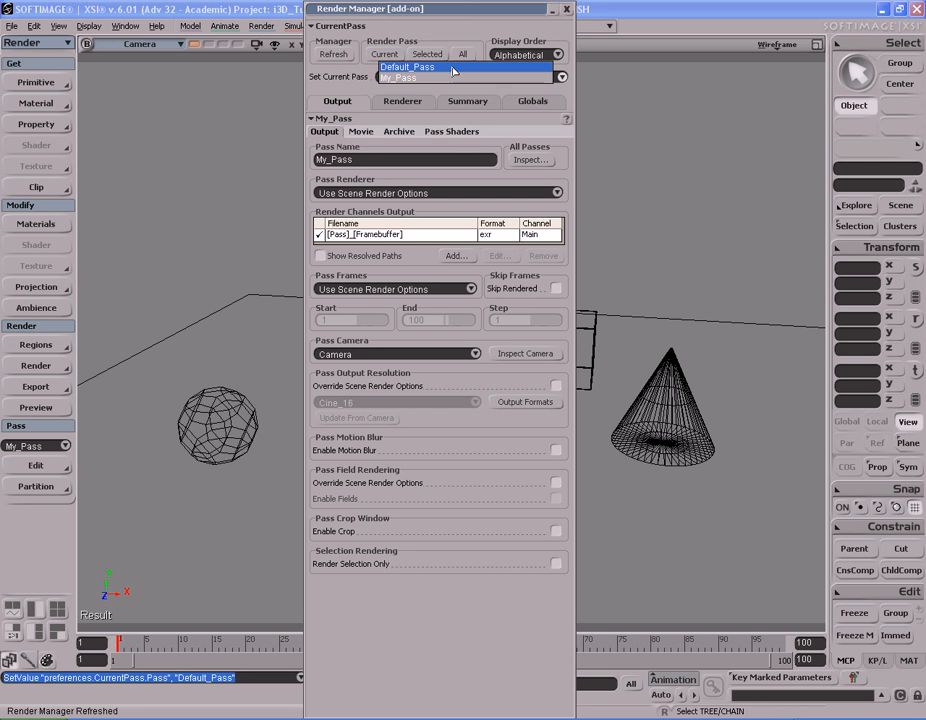
pyautogui.click(453, 78)
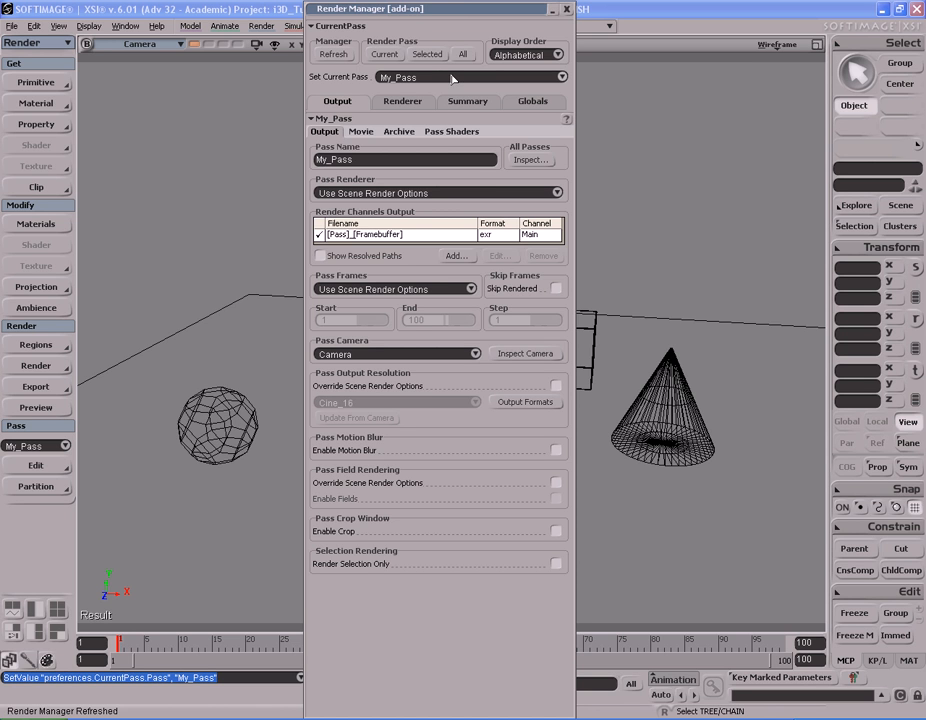
# Step: Set Default_Pass as the current pass again and review the passes available in the current pass list
pyautogui.click(430, 77)
pyautogui.click(425, 64)
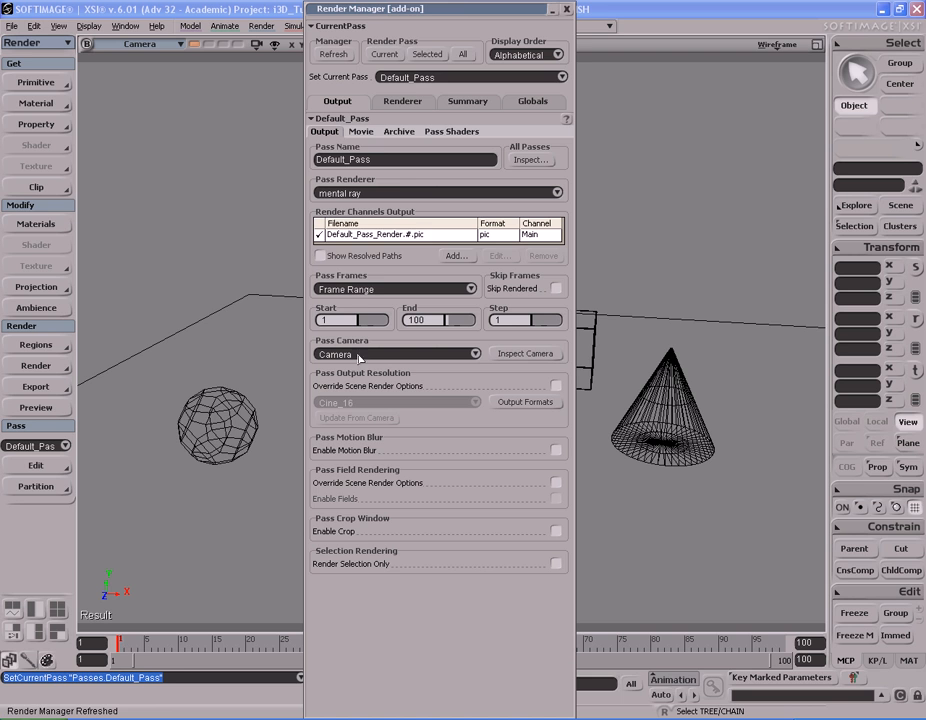
pyautogui.doubleClick(390, 235)
pyautogui.click(455, 77)
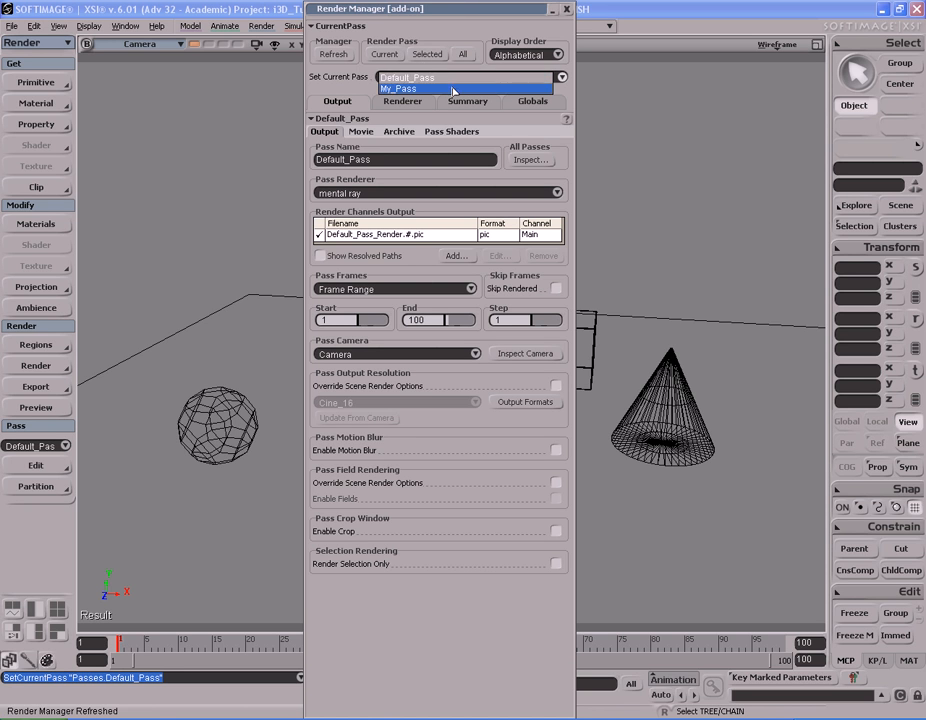
pyautogui.click(450, 78)
pyautogui.click(455, 77)
pyautogui.click(452, 74)
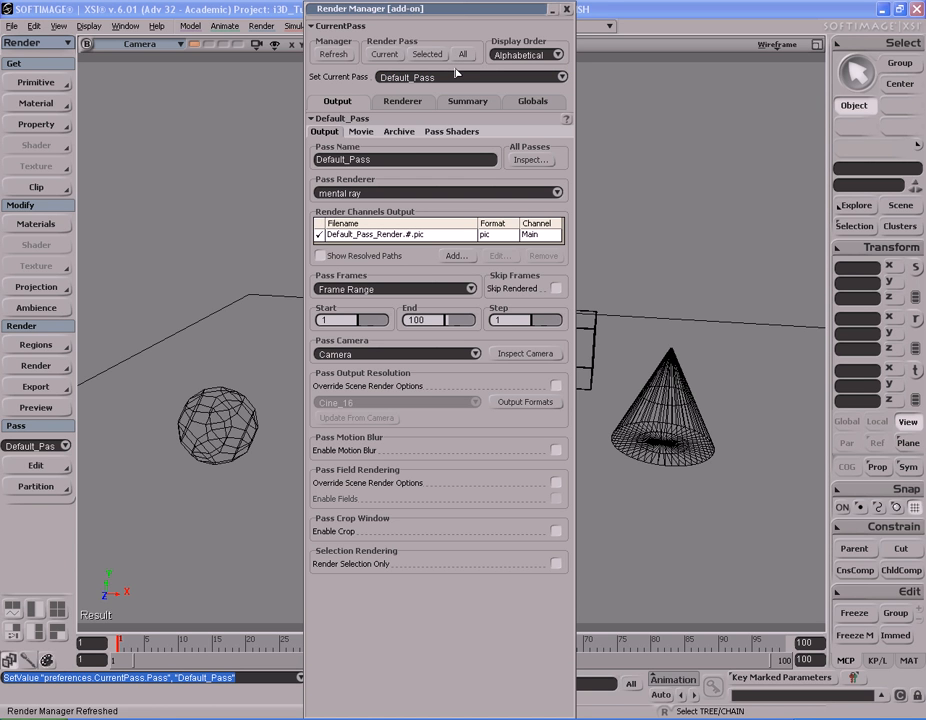
# Step: Compare the pass list in Creation and Alphabetical display order, ending with Alphabetical and Default_Pass as the current pass
pyautogui.click(520, 55)
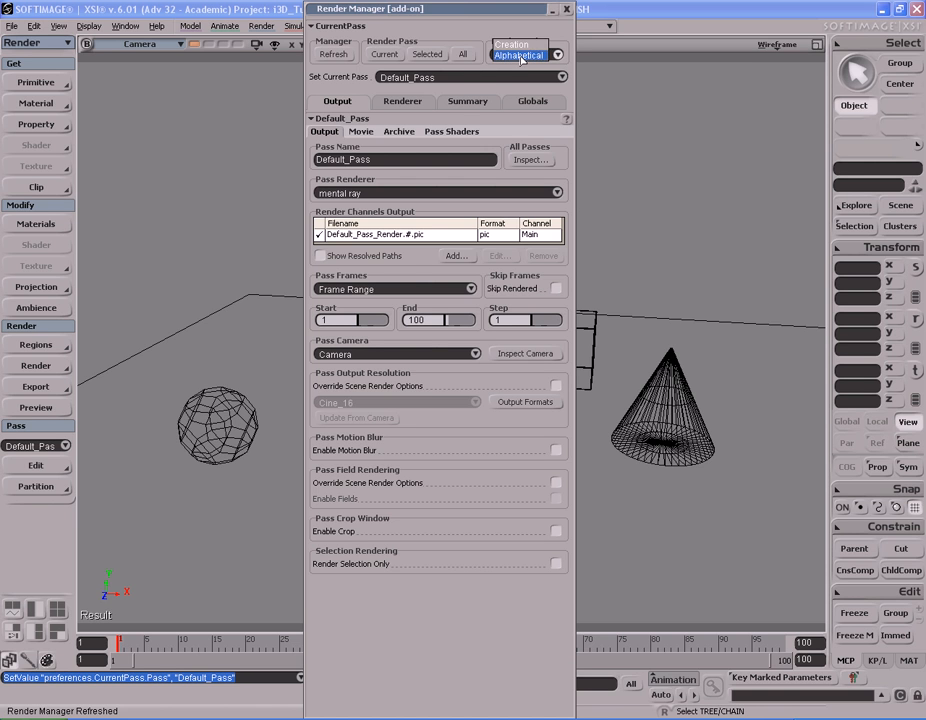
pyautogui.click(518, 45)
pyautogui.click(455, 77)
pyautogui.click(460, 74)
pyautogui.click(520, 55)
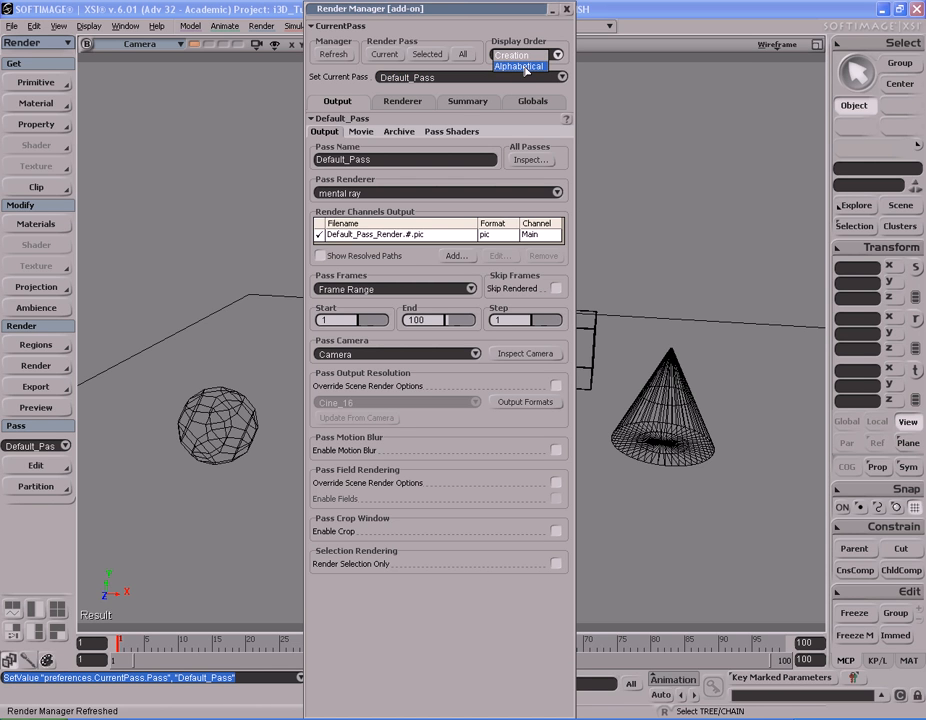
pyautogui.click(522, 67)
pyautogui.click(455, 77)
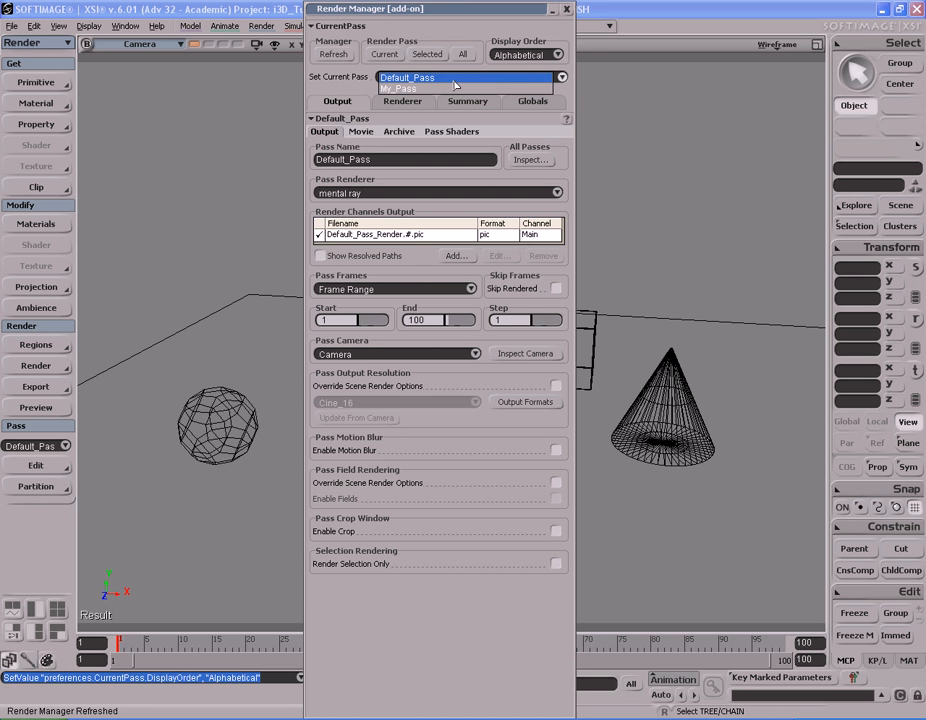
pyautogui.click(449, 77)
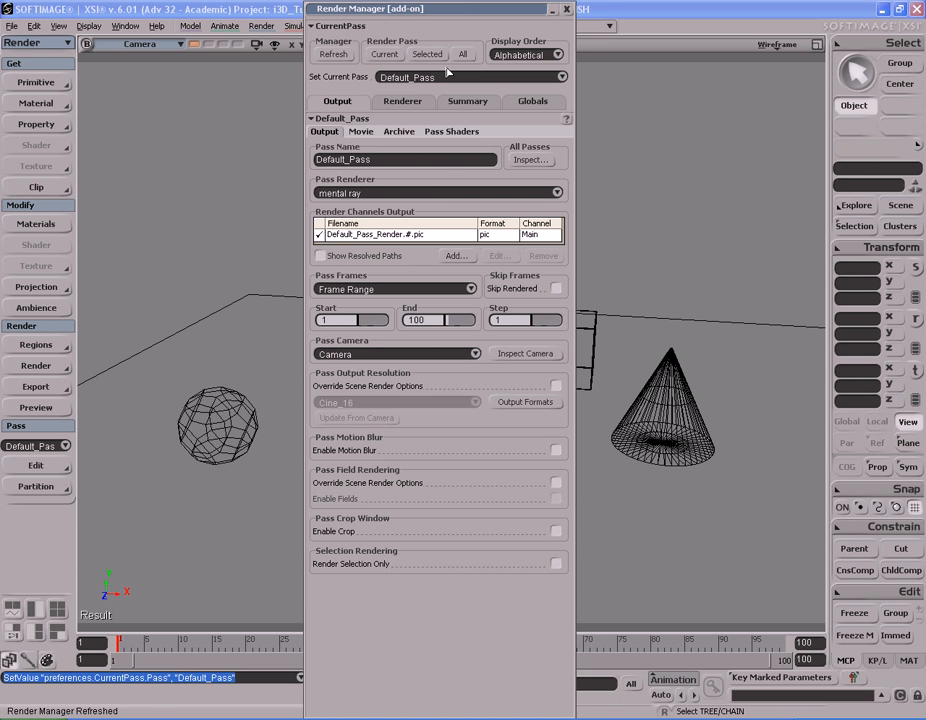
# Step: Open the output settings of Default_Pass's Main render channel and inspect its output file name
pyautogui.doubleClick(435, 238)
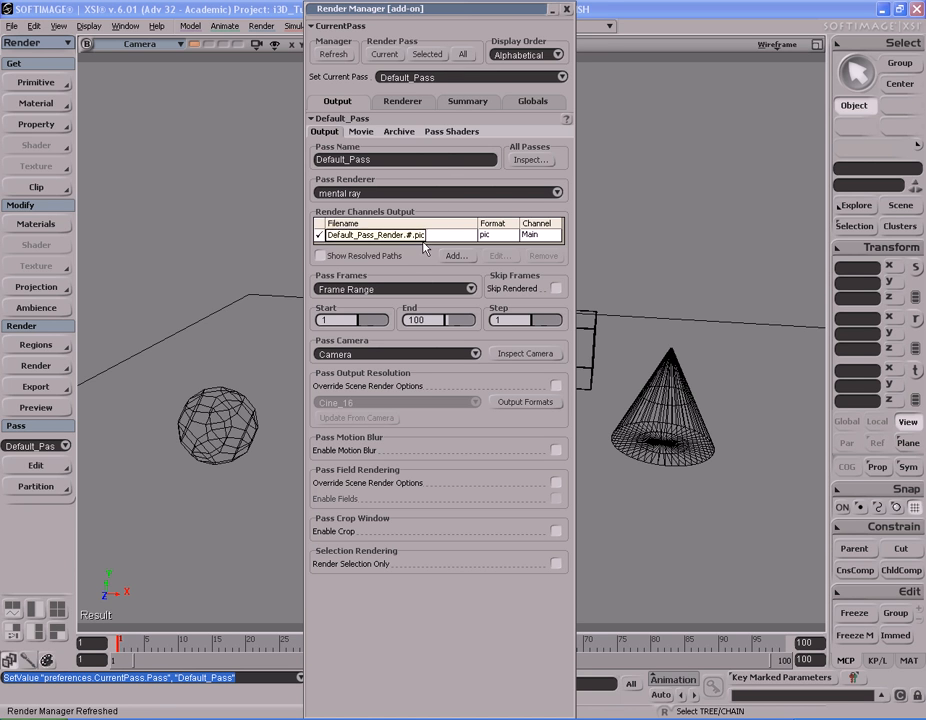
pyautogui.click(434, 237)
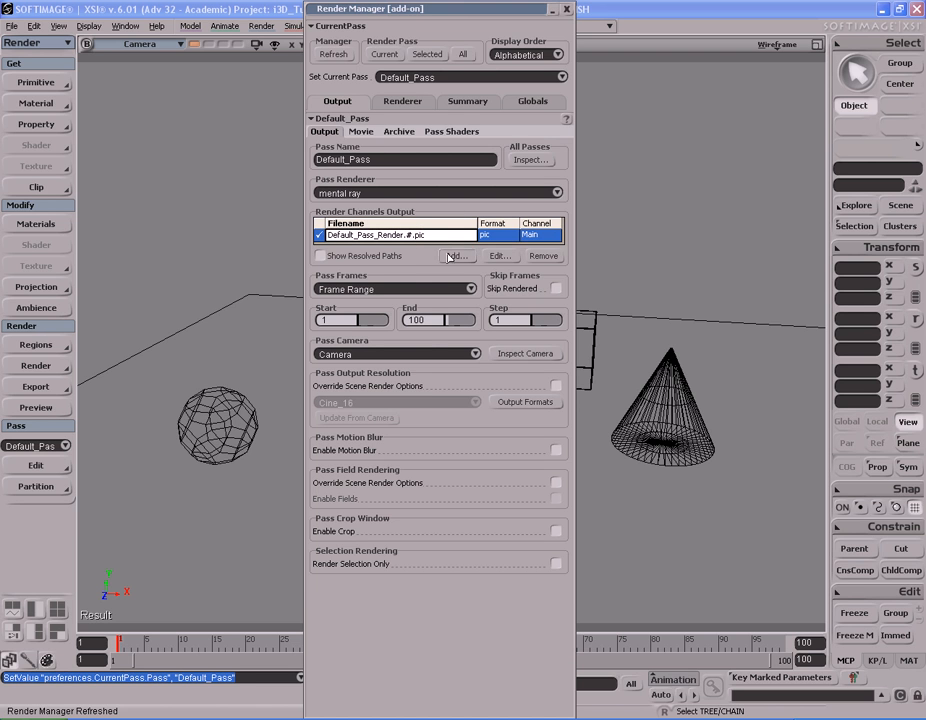
pyautogui.click(500, 257)
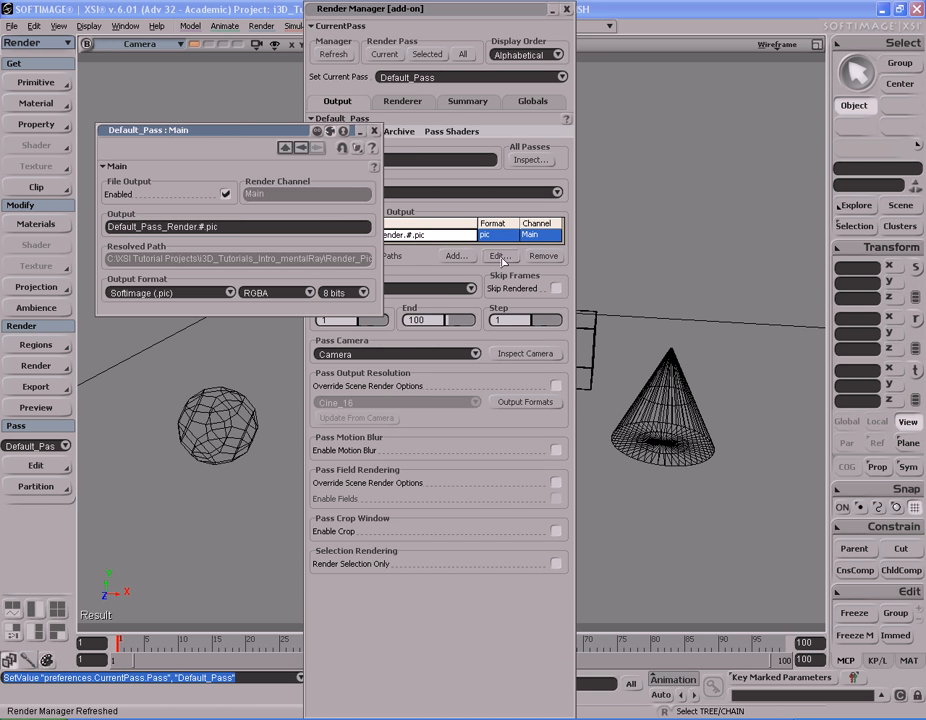
pyautogui.click(238, 227)
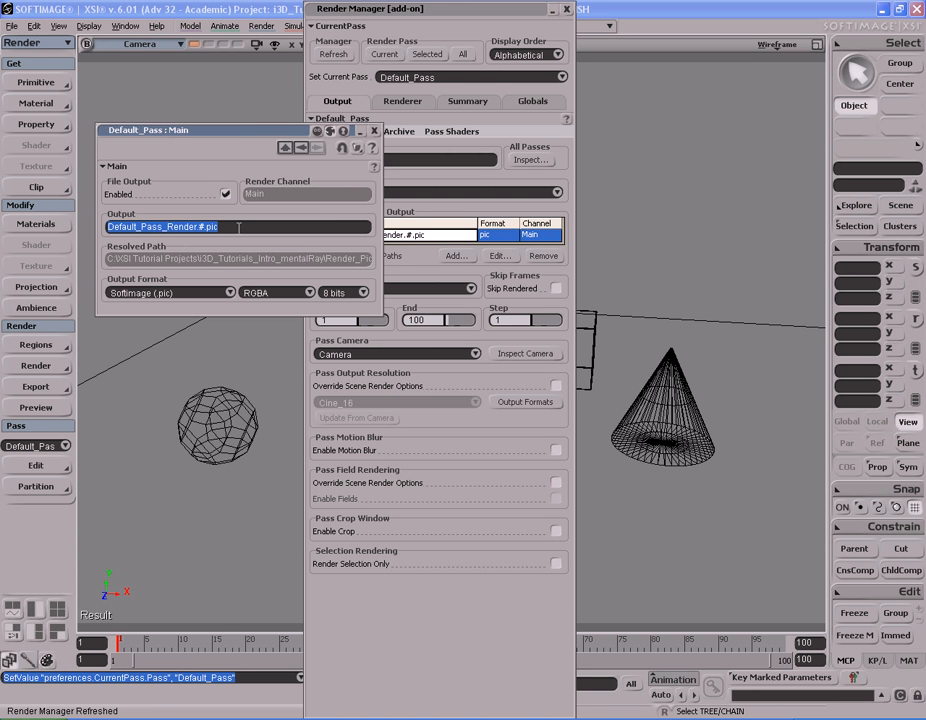
pyautogui.click(238, 227)
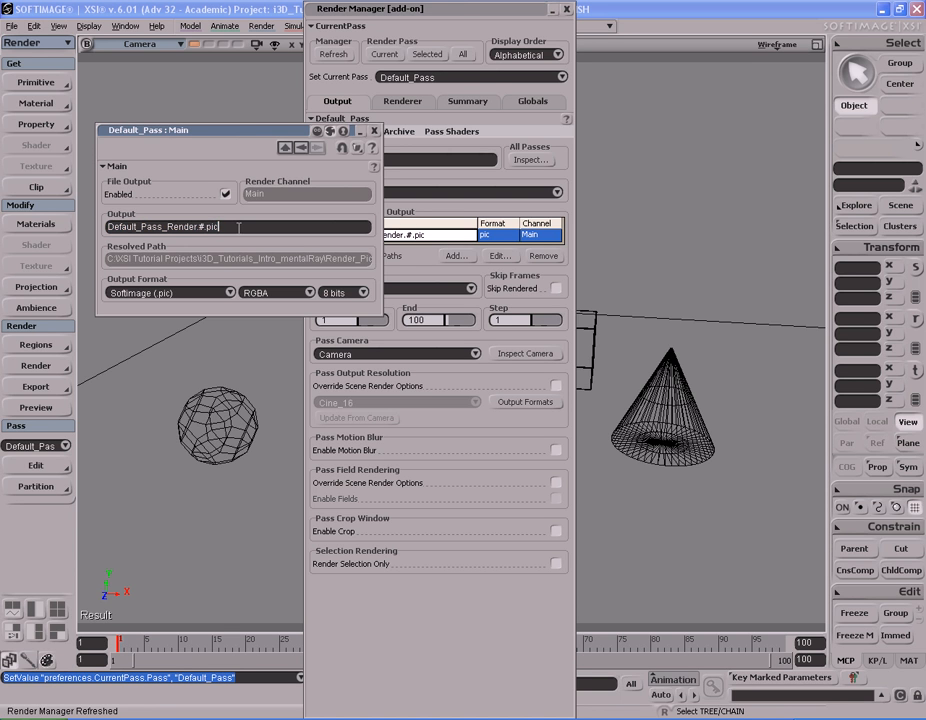
# Step: Choose Softimage (.pic) as the Main channel's output format, and close the channel settings and the Render Manager
pyautogui.click(195, 292)
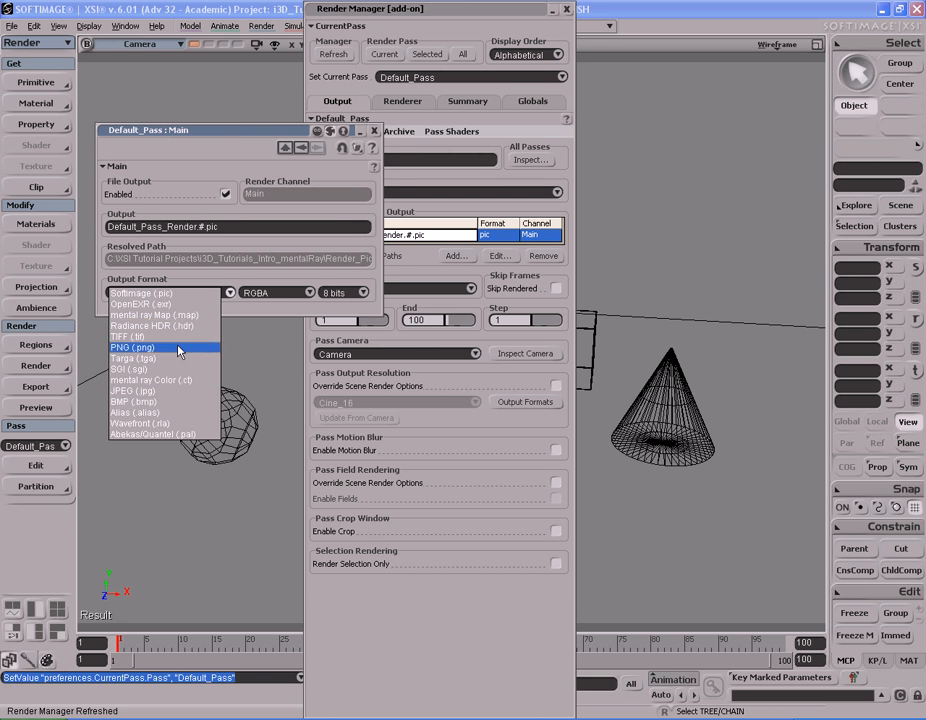
pyautogui.click(190, 294)
pyautogui.click(374, 131)
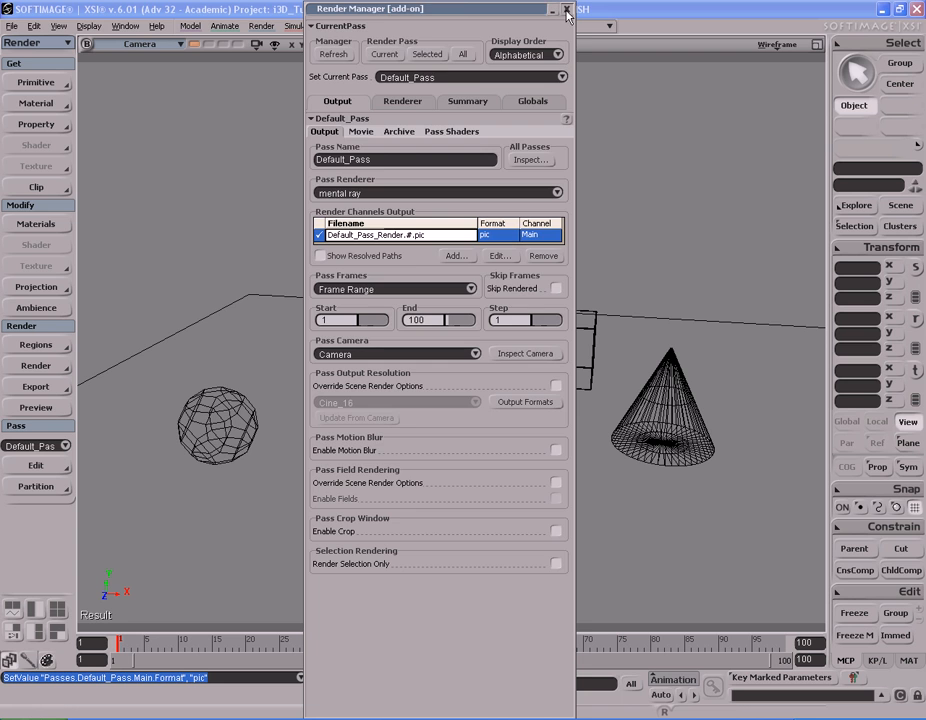
pyautogui.click(567, 13)
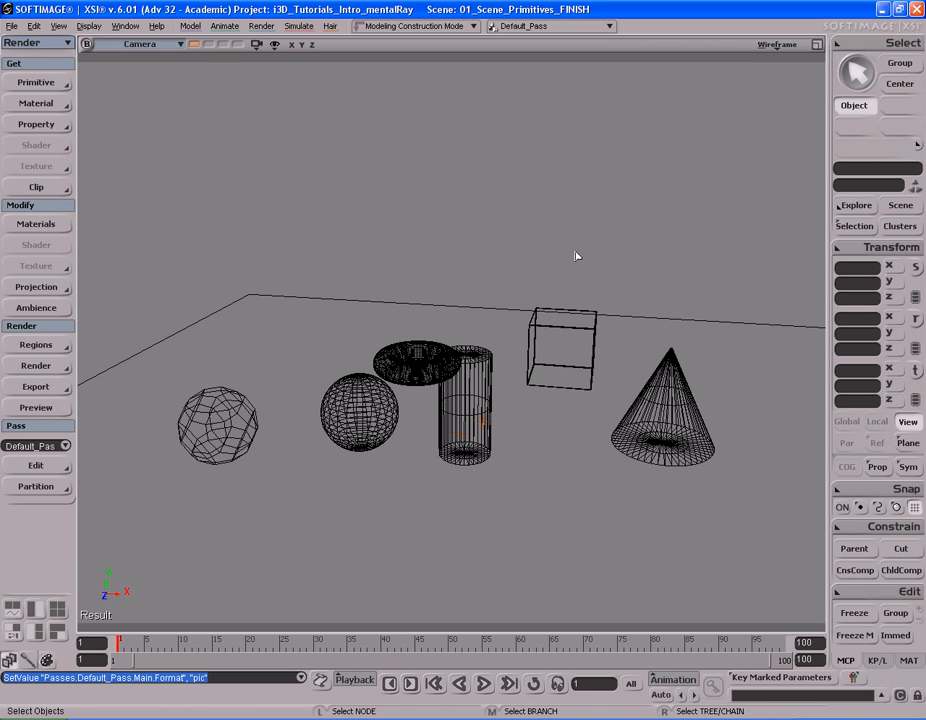